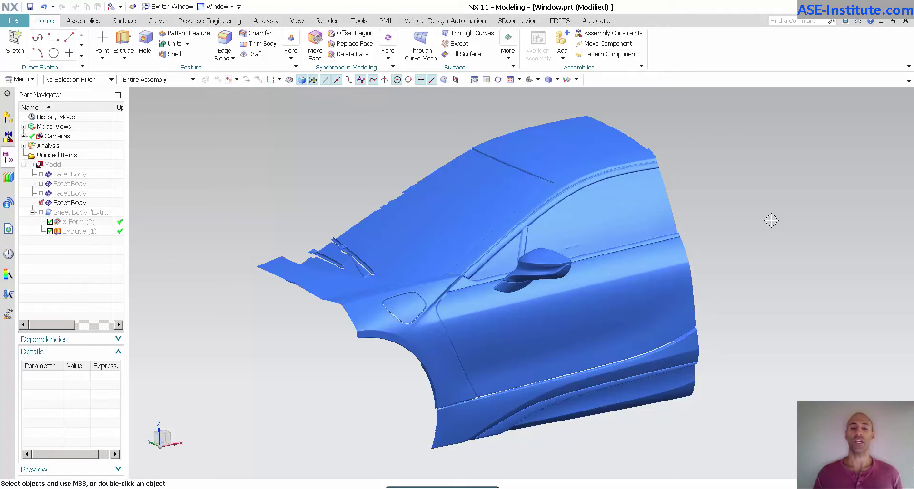
scroll(769, 331, "up", 5)
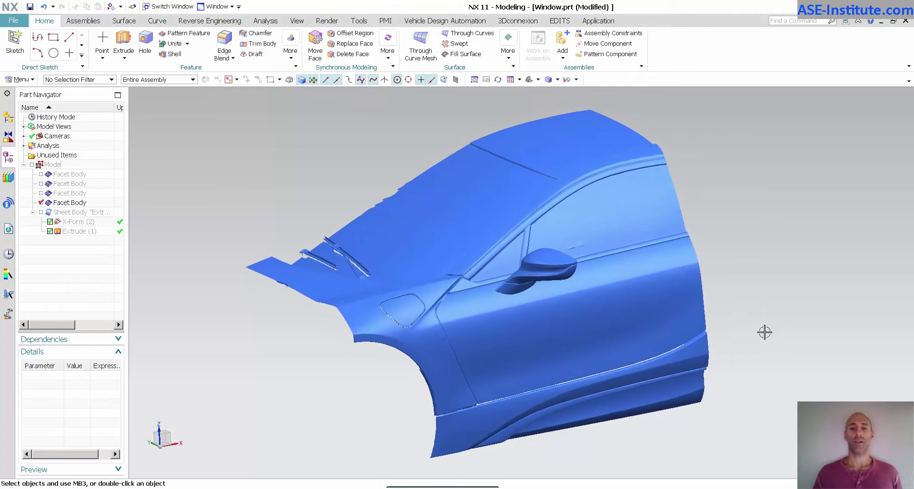
scroll(685, 249, "down", 5)
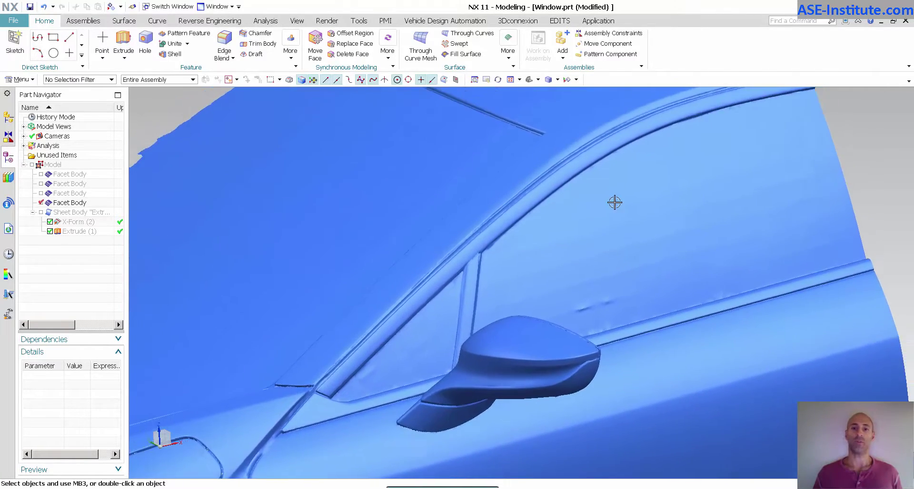
scroll(688, 189, "down", 1)
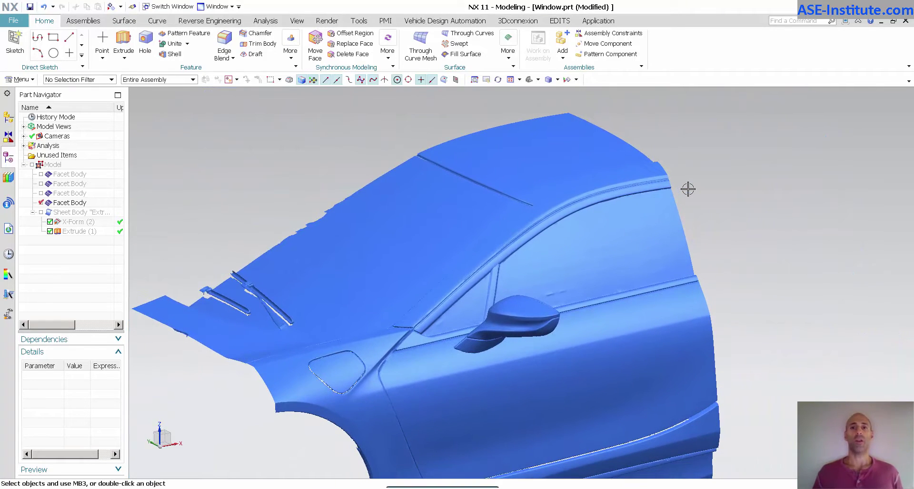
- Try the See-Thru All display on the car's facet body and switch it off again
left_click(291, 23)
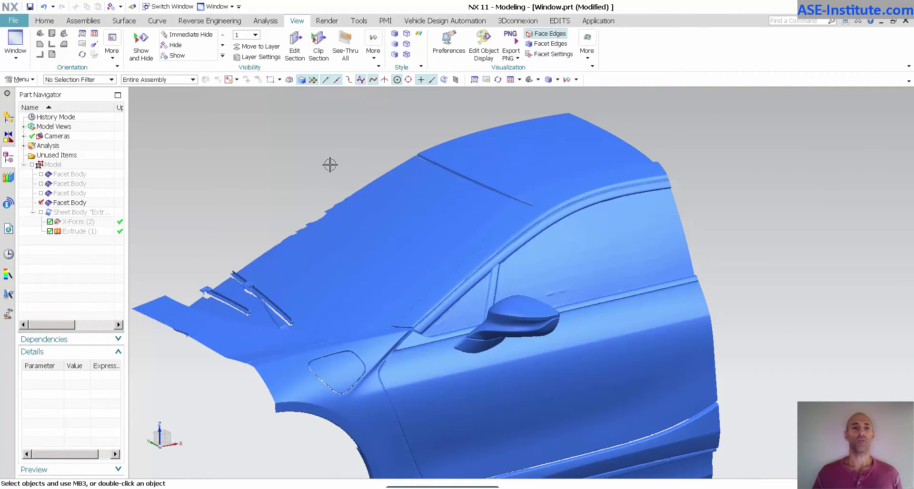
left_click(351, 47)
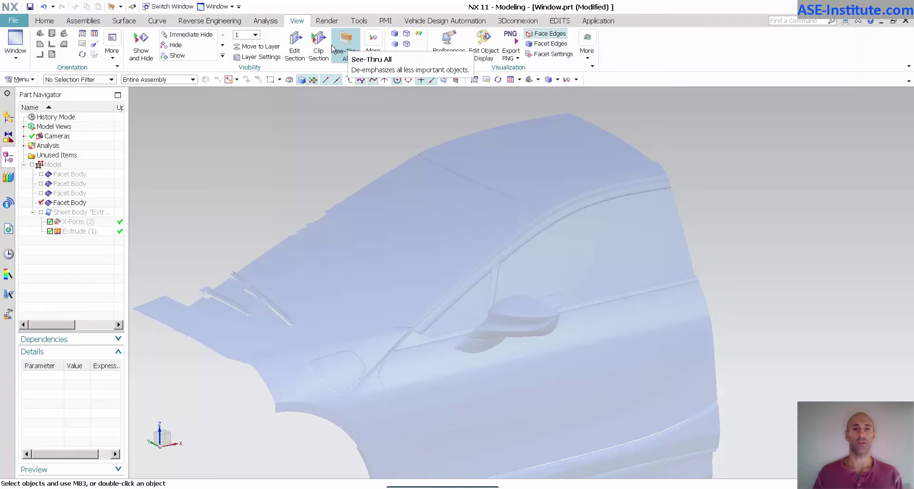
left_click(343, 48)
left_click(374, 50)
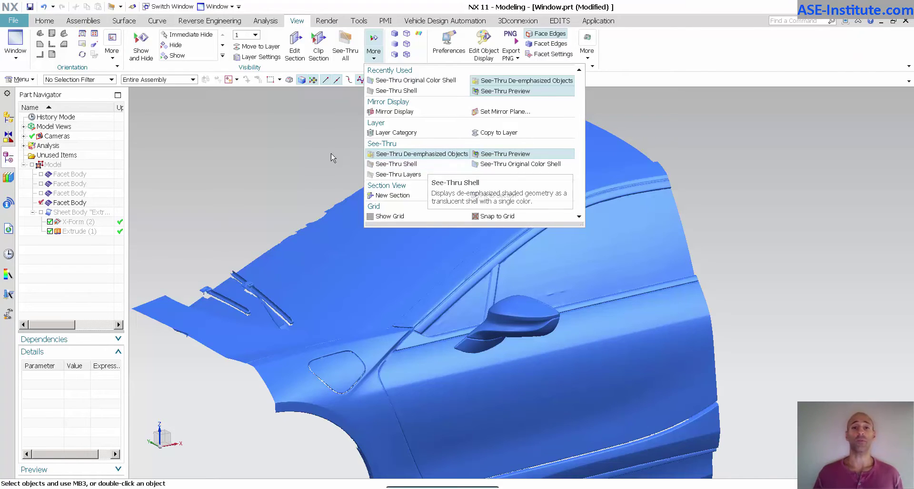
left_click(300, 135)
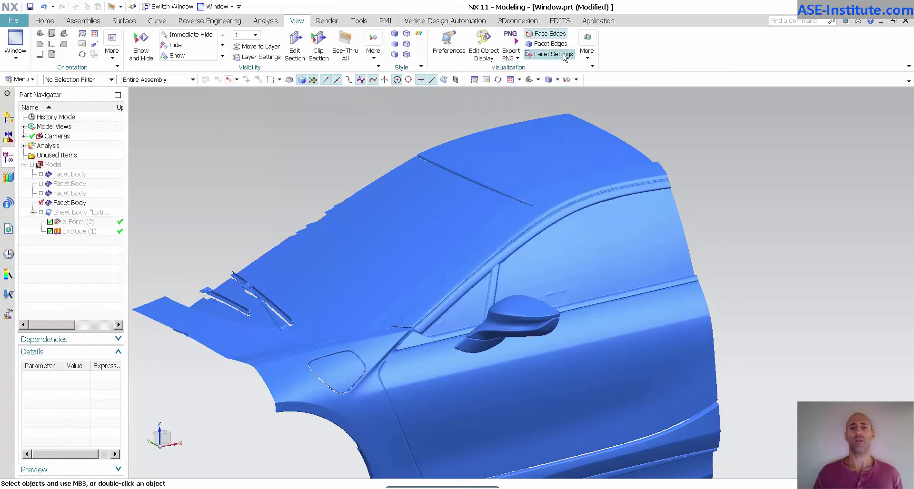
- Show the windshield's extruded sheet body together with the car's facet body
left_click(547, 44)
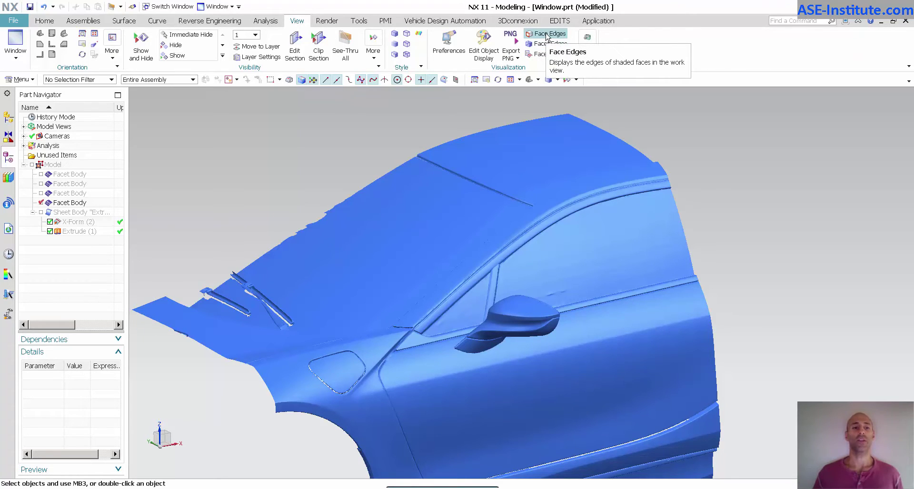
left_click(41, 213)
scroll(288, 141, "up", 5)
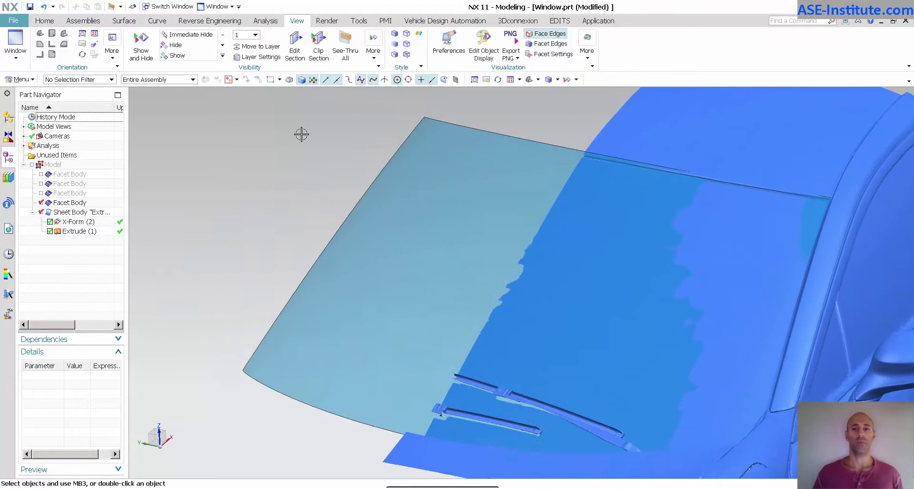
scroll(280, 149, "down", 5)
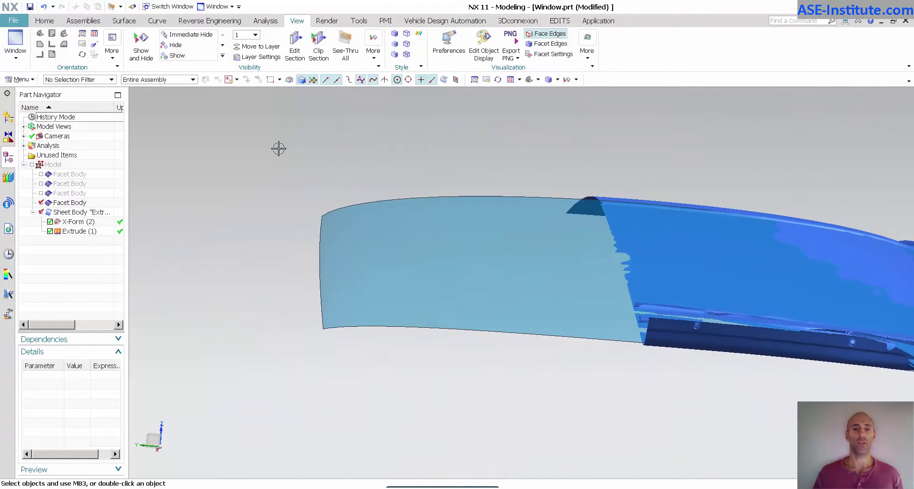
- Toggle the face edges off and back on, and turn on the facet edges display for the visible bodies
left_click(563, 38)
left_click(560, 38)
middle_click_drag(676, 207, 653, 156)
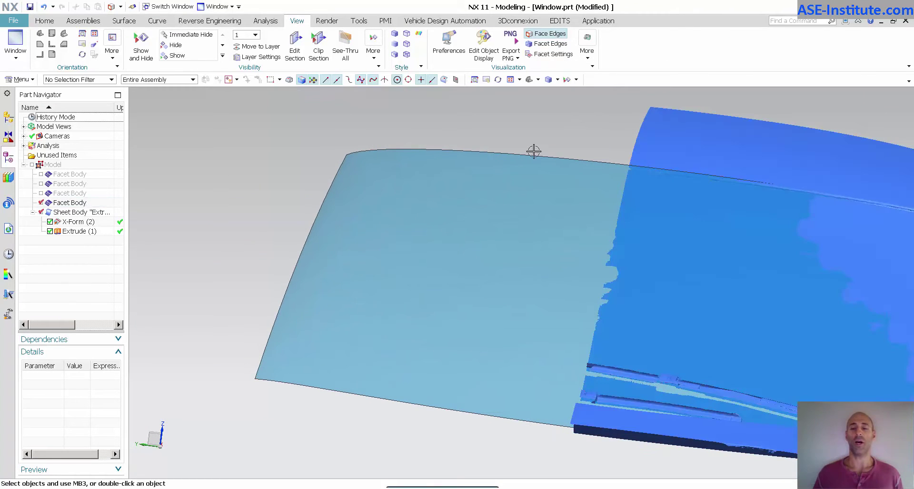
middle_click_drag(528, 143, 553, 90)
left_click(549, 44)
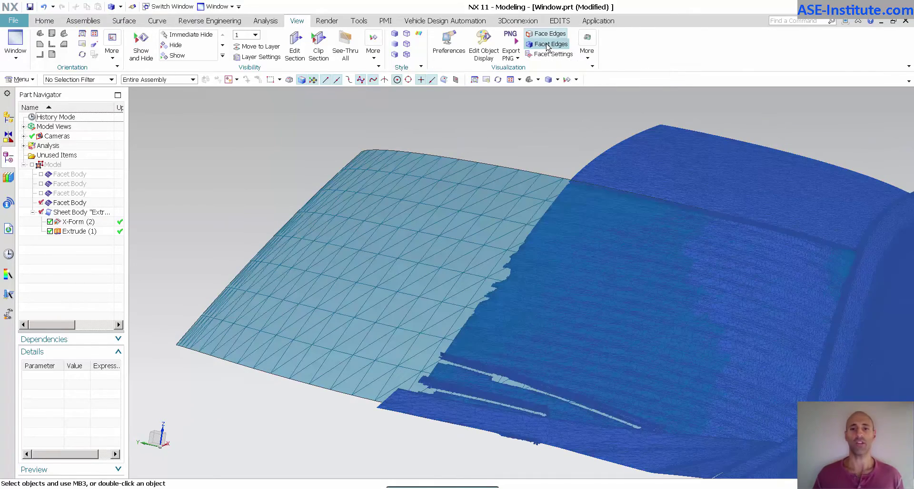
- Set the rotation reference to a point on the facet body's side window
middle_click_drag(522, 109, 523, 109)
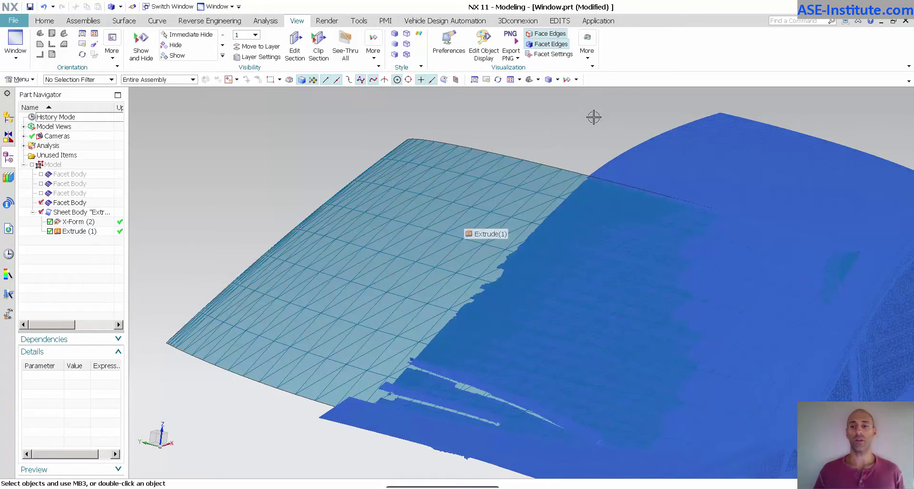
middle_click_drag(593, 117, 589, 120)
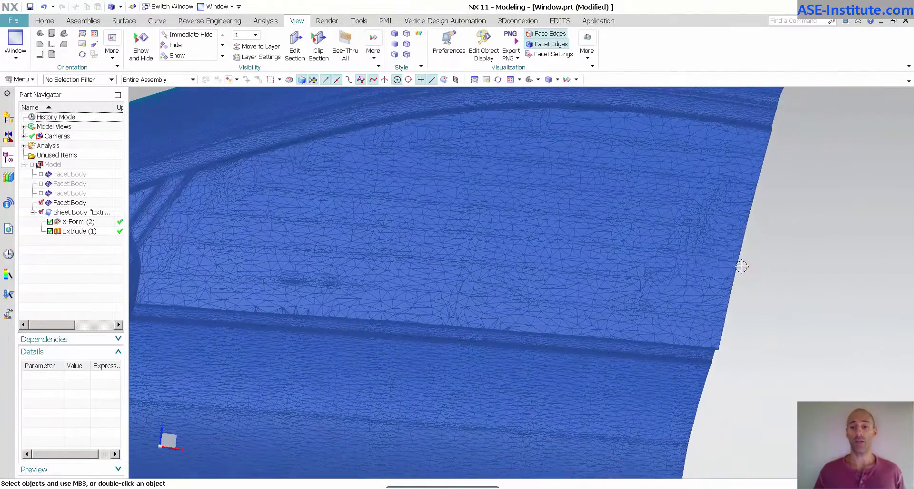
right_click(768, 271)
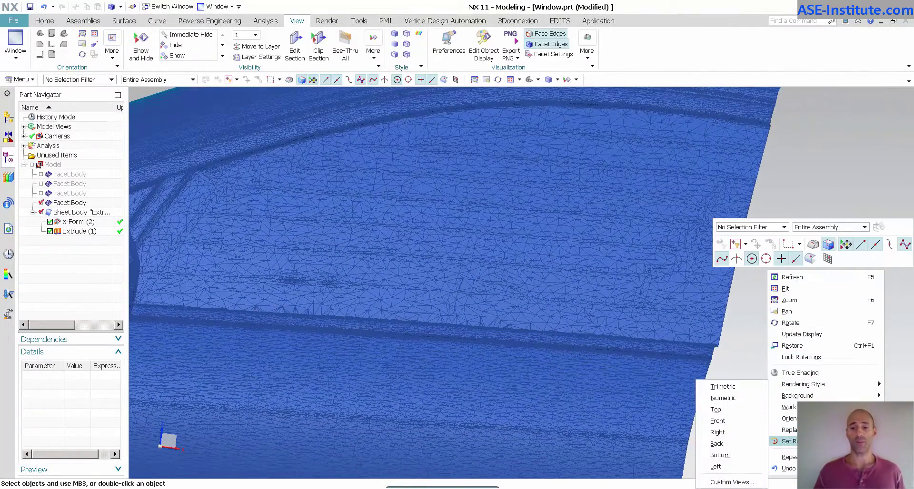
left_click(790, 441)
left_click(341, 284)
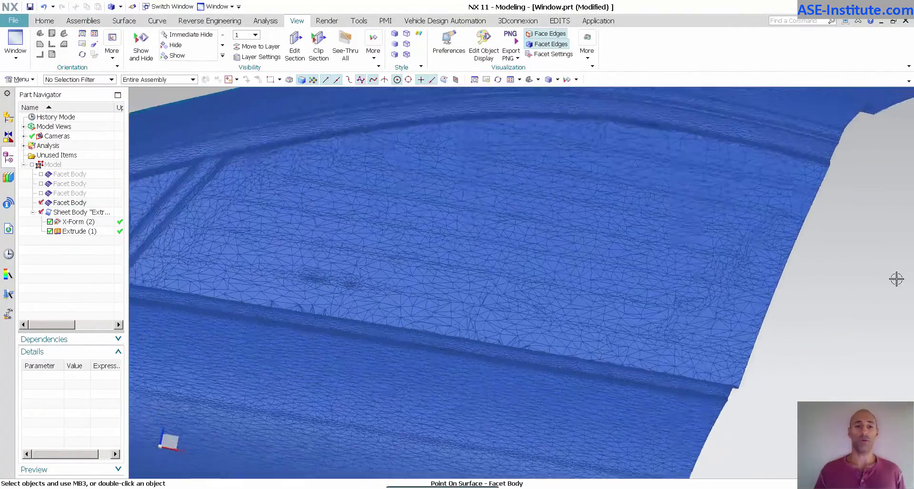
- Examine the triangle mesh on the side window, around the mirror and at the windshield wipers
middle_click_drag(896, 280, 514, 334)
middle_click_drag(510, 285, 536, 312)
middle_click_drag(604, 315, 614, 304)
scroll(575, 318, "down", 5)
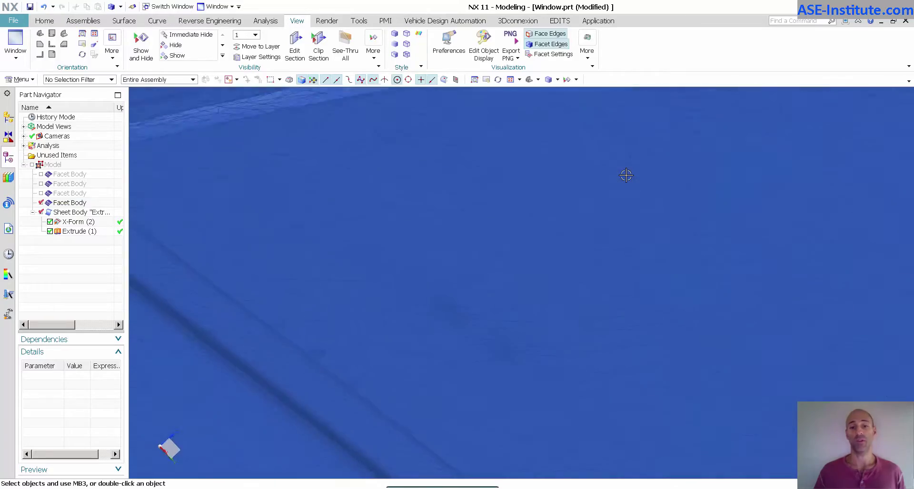
middle_click_drag(626, 175, 453, 257)
middle_click_drag(565, 438, 451, 335)
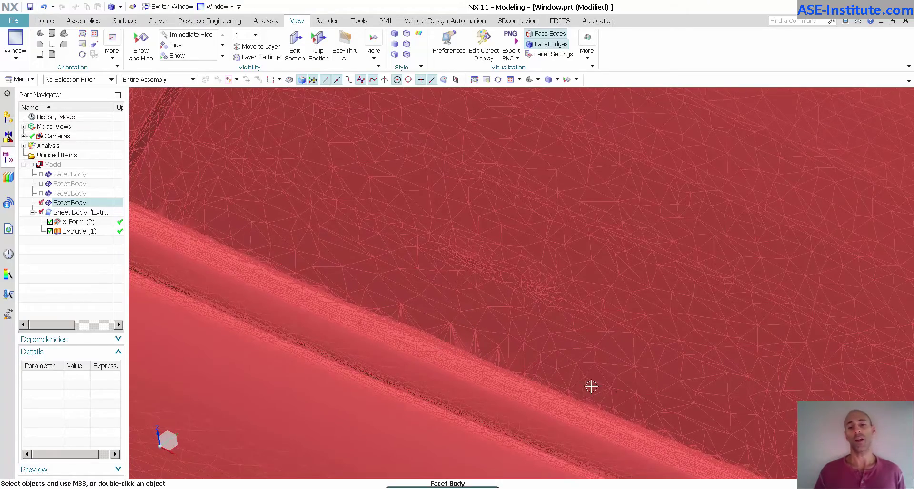
middle_click_drag(577, 384, 450, 370)
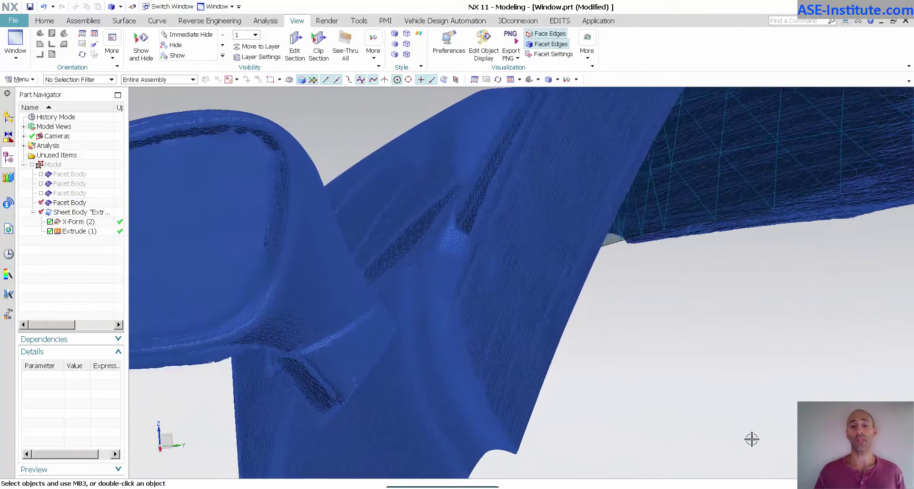
middle_click_drag(725, 459, 471, 444)
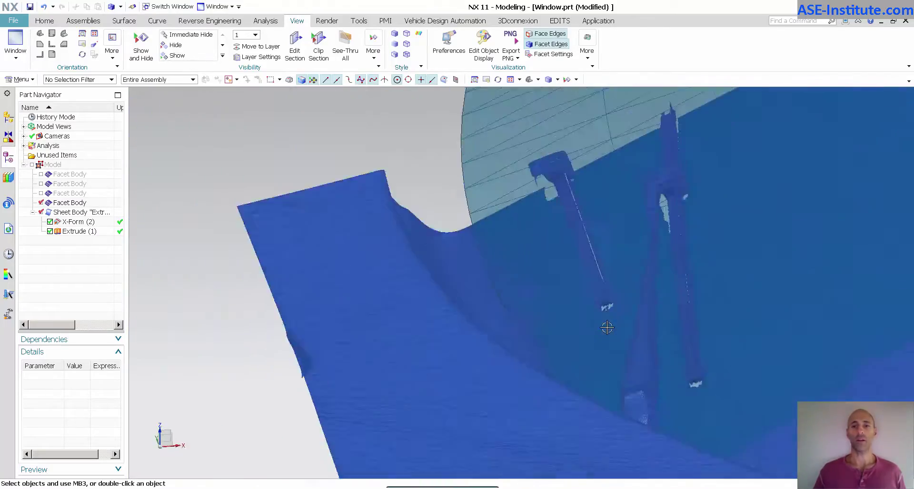
- Set the refinement factor for shaded views to 7 in the facet settings and apply it
left_click(552, 54)
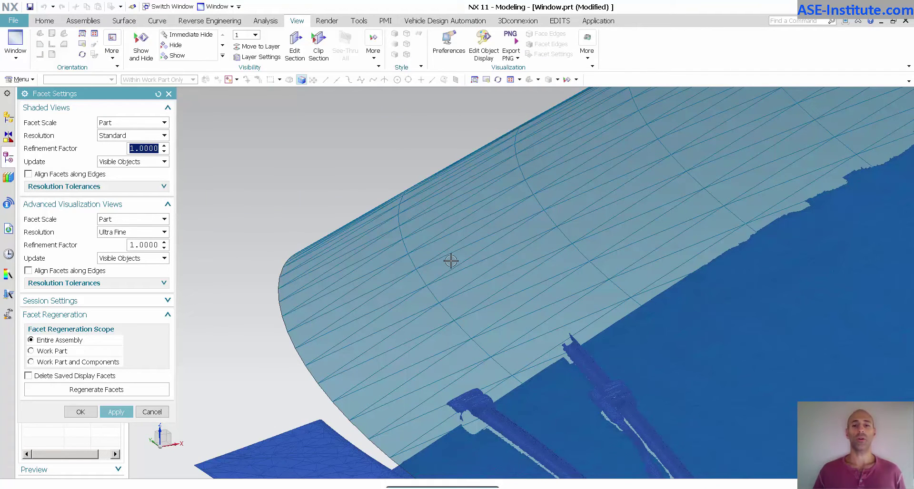
left_click(165, 146)
left_click(165, 146)
left_click(123, 412)
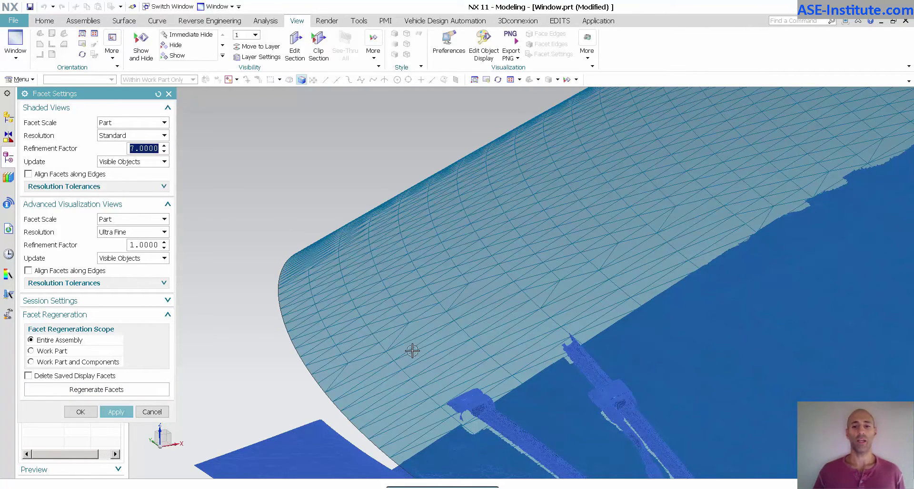
- Reset the refinement factor for shaded views to 1 and apply it
scroll(452, 240, "up", 10)
scroll(452, 240, "up", 10)
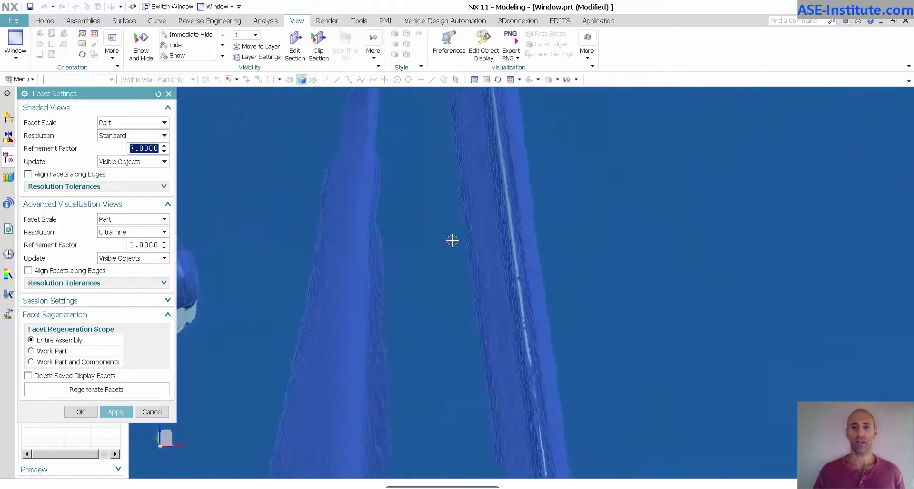
scroll(452, 241, "up", 10)
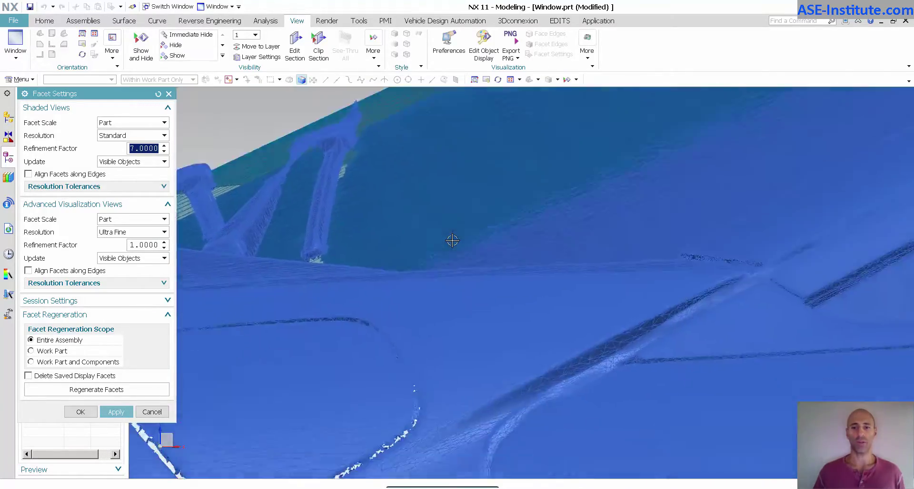
scroll(453, 240, "up", 10)
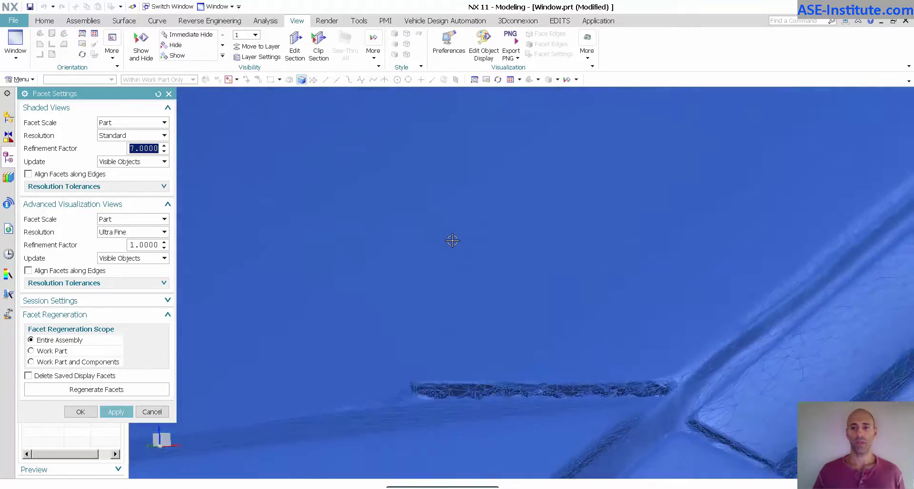
scroll(452, 240, "up", 6)
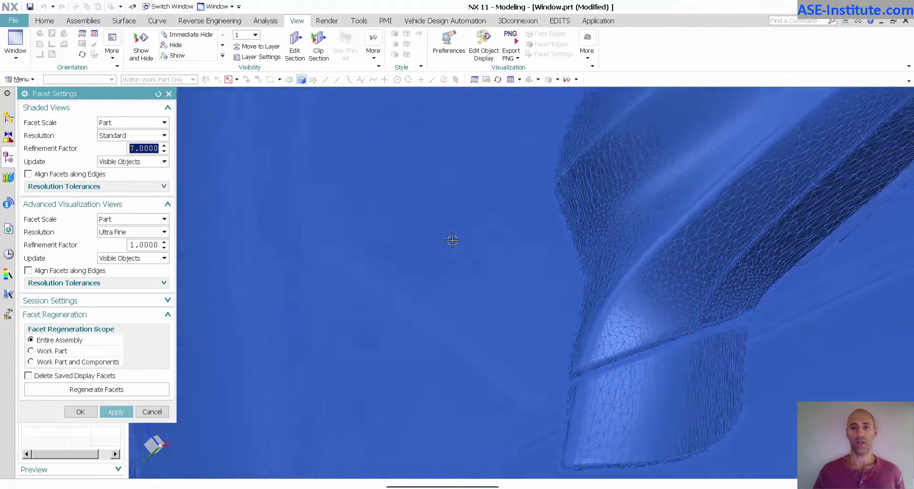
left_click(162, 151)
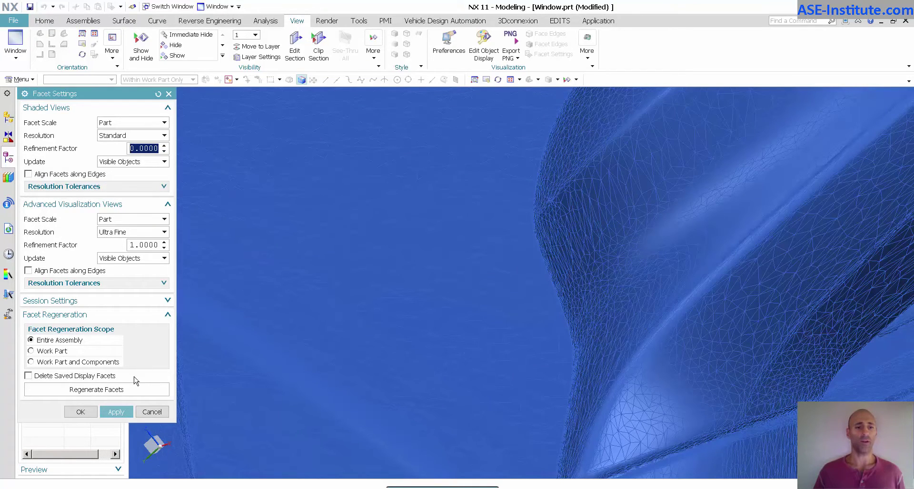
left_click(121, 415)
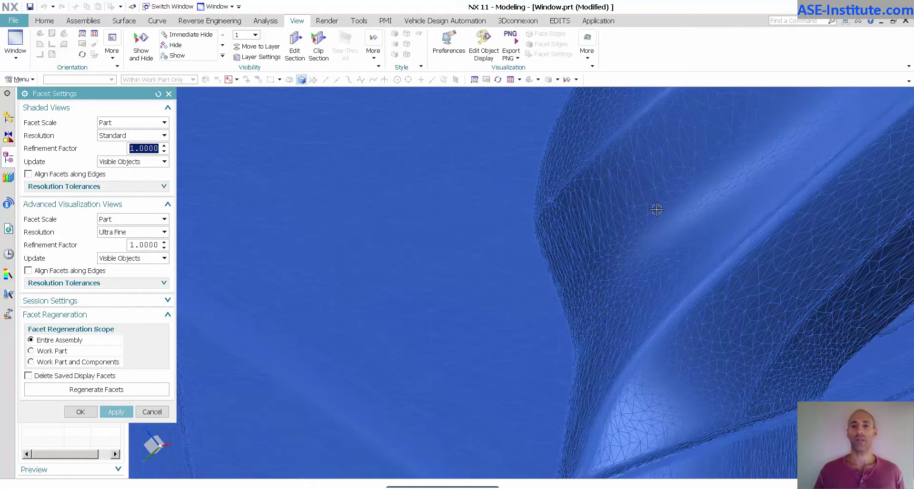
- Set the facet resolution for shaded views to Ultra Fine, apply it and check the windshield sheet body's mesh
key("ctrl+alt+f")
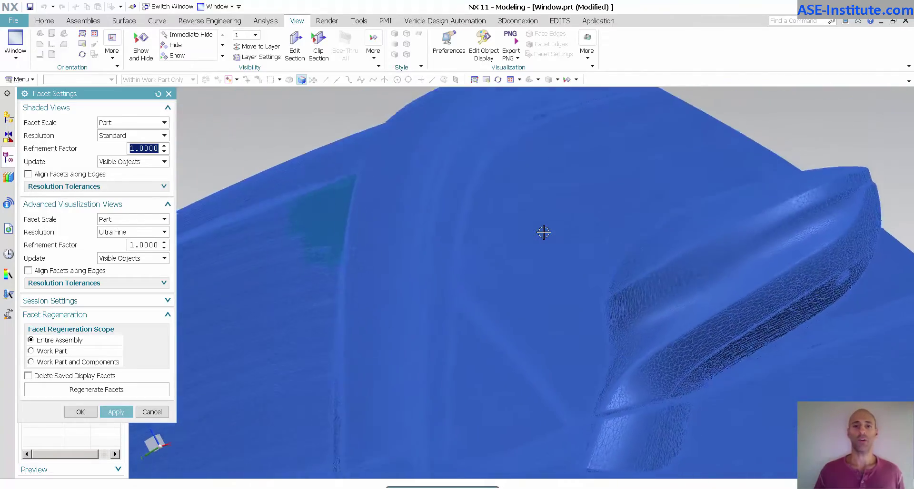
key("Home")
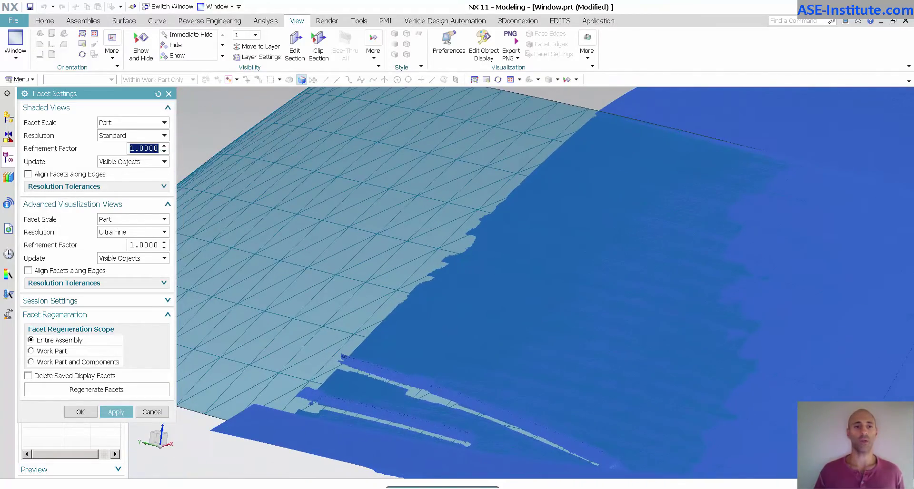
left_click(162, 137)
left_click(132, 184)
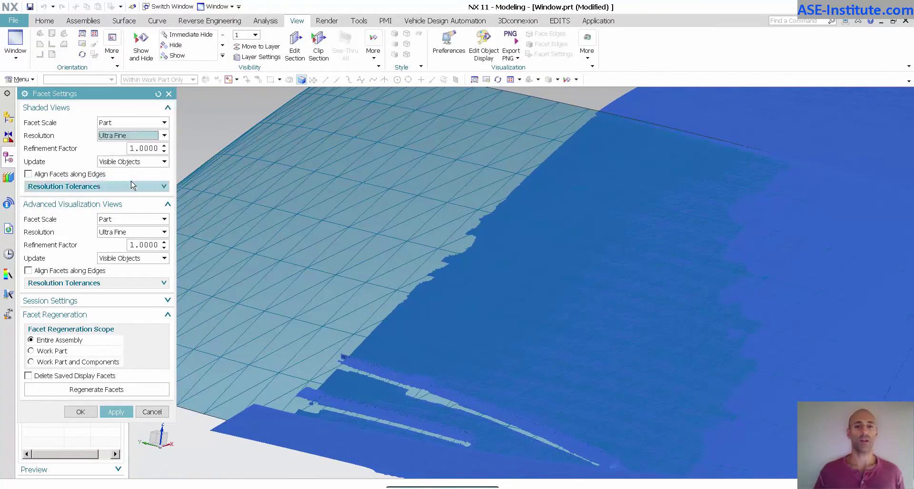
scroll(276, 183, "up", 3)
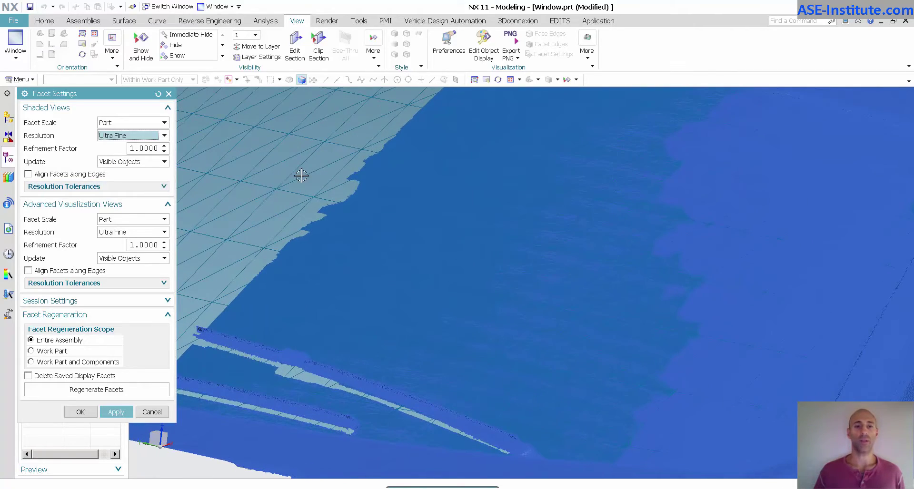
scroll(302, 176, "up", 5)
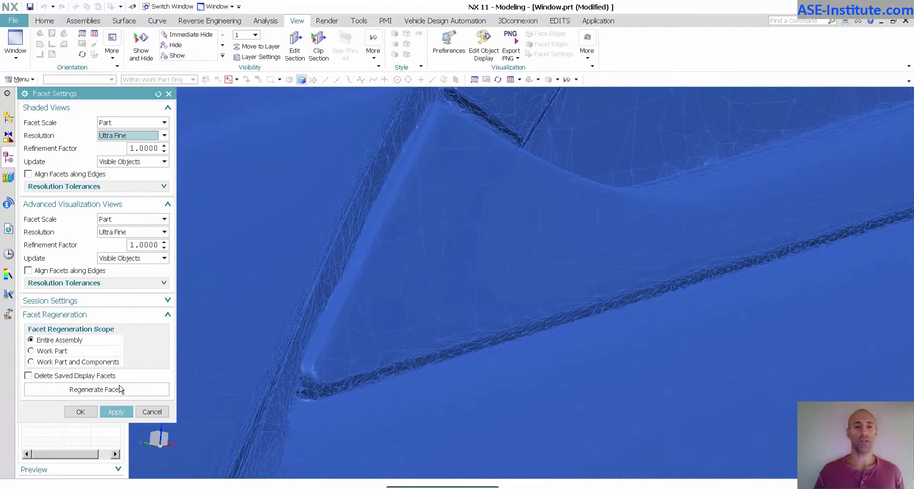
left_click(116, 413)
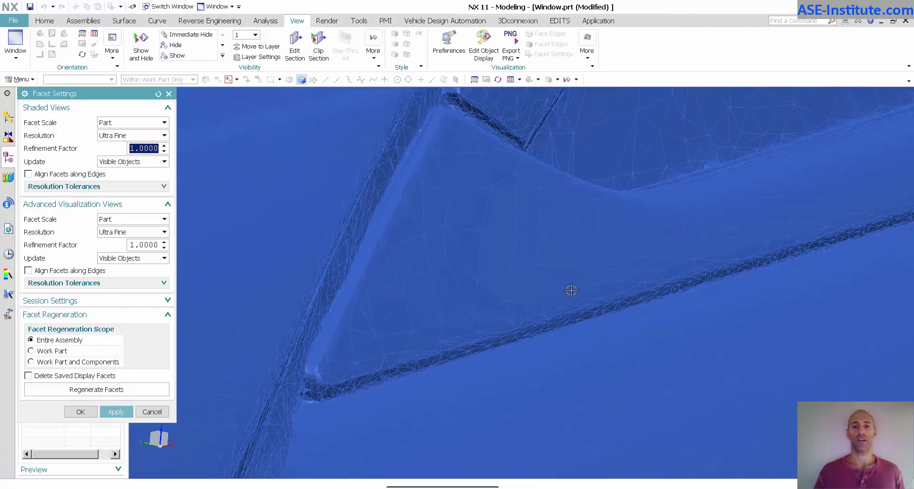
scroll(571, 290, "up", 5)
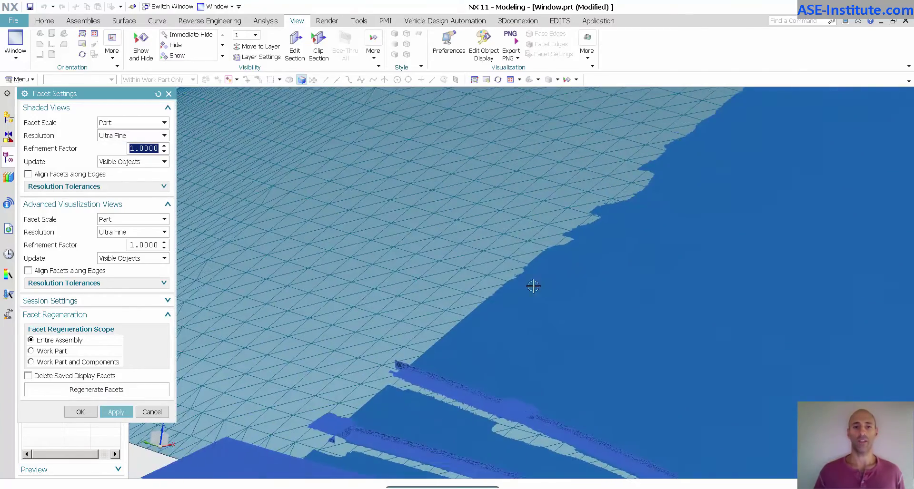
- Check how the Ultra Fine facet mesh looks on the windshield sheet body, and close the facet settings
middle_click_drag(515, 268, 452, 265)
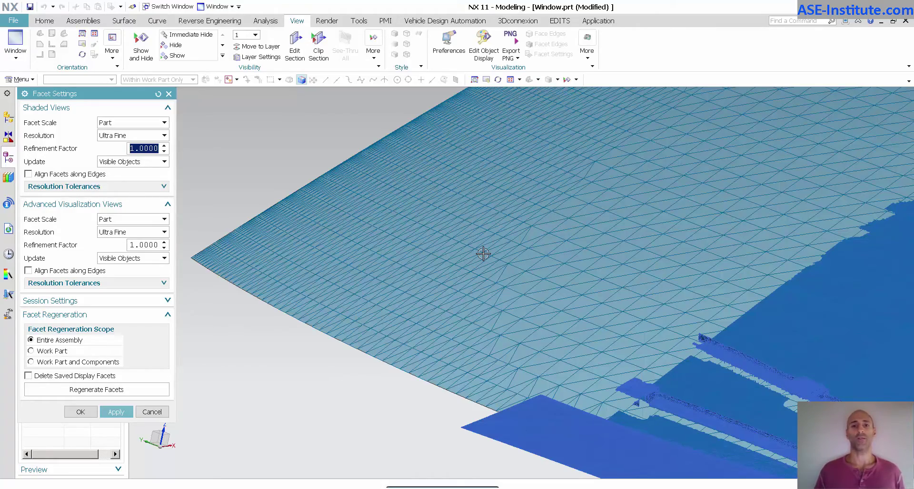
scroll(487, 236, "down", 6)
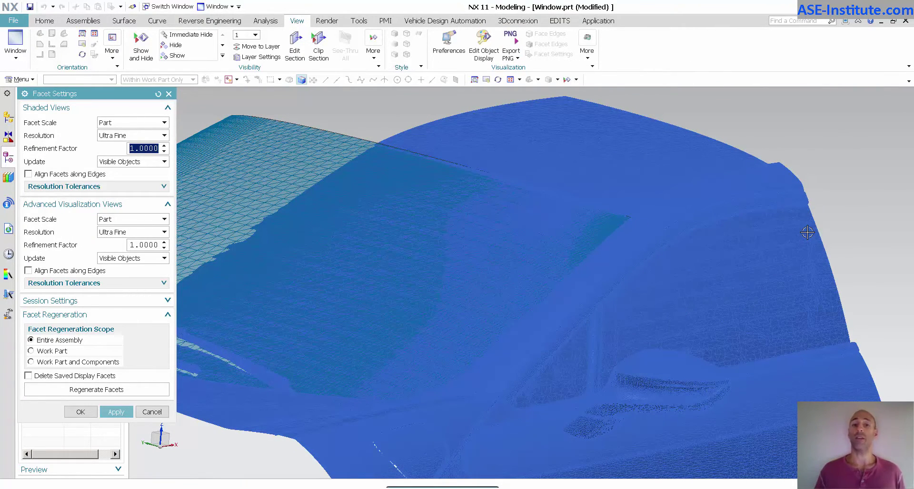
left_click(156, 413)
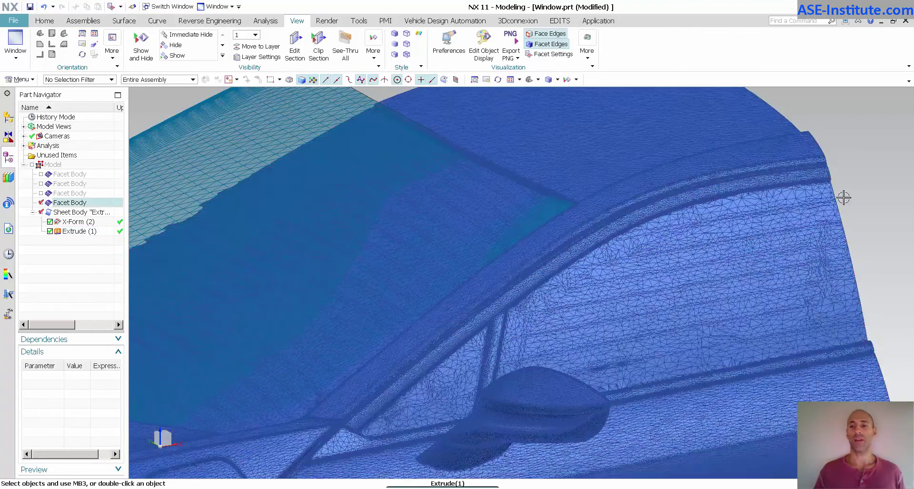
- Hide the windshield sheet body so only the scanned facet body remains displayed
middle_click_drag(844, 197, 853, 186)
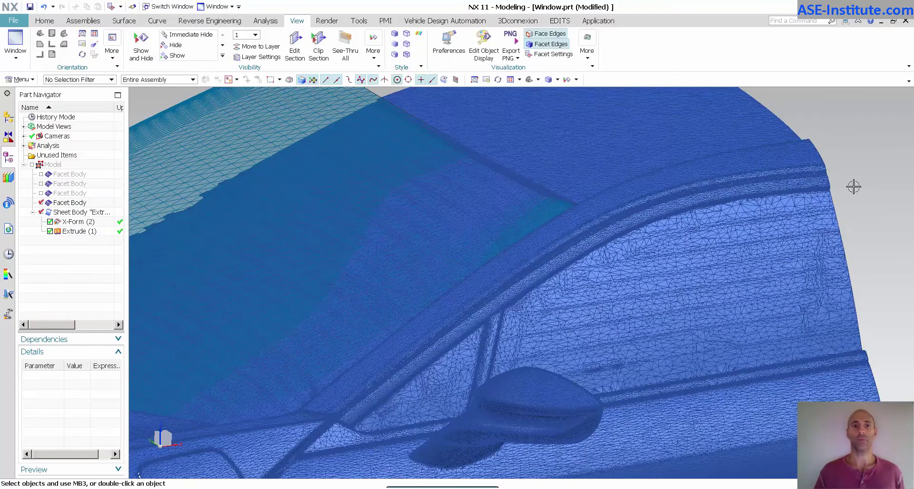
right_click(310, 135)
left_click(160, 173)
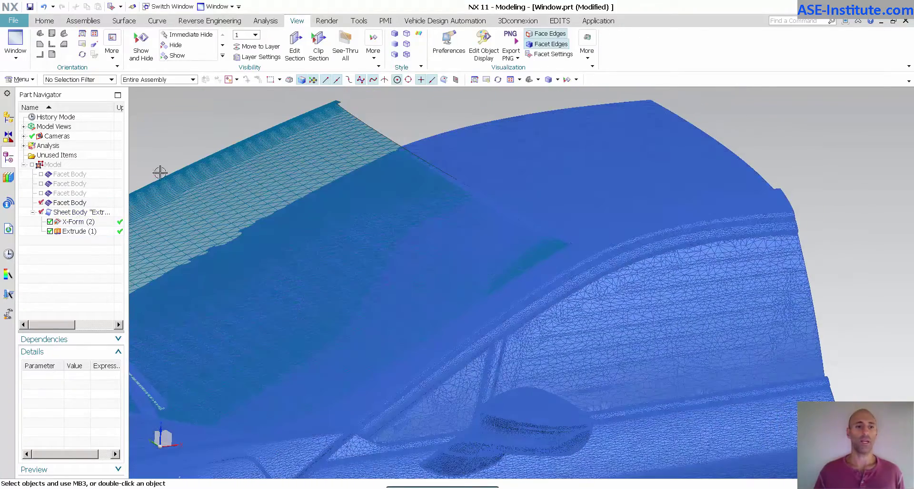
left_click(40, 212)
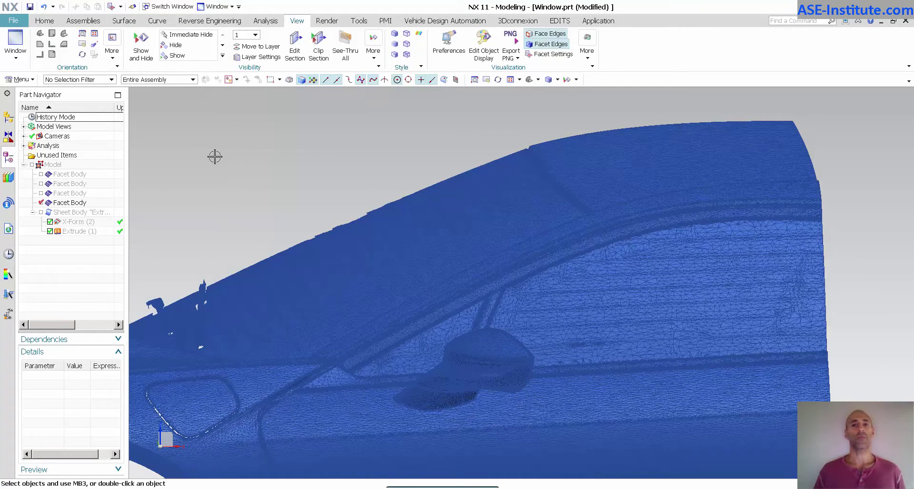
- Run a Reflection Analysis with Line Images on the facet body and inspect the lines around the side mirror
left_click(265, 21)
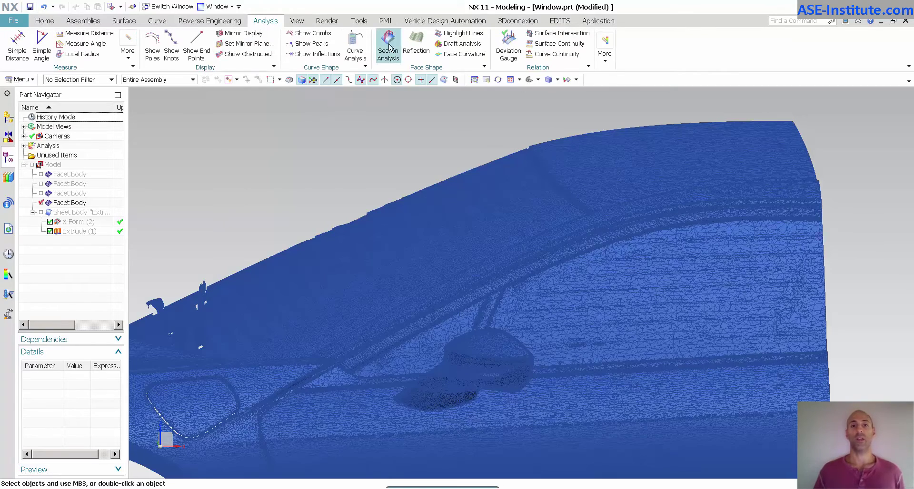
left_click(422, 45)
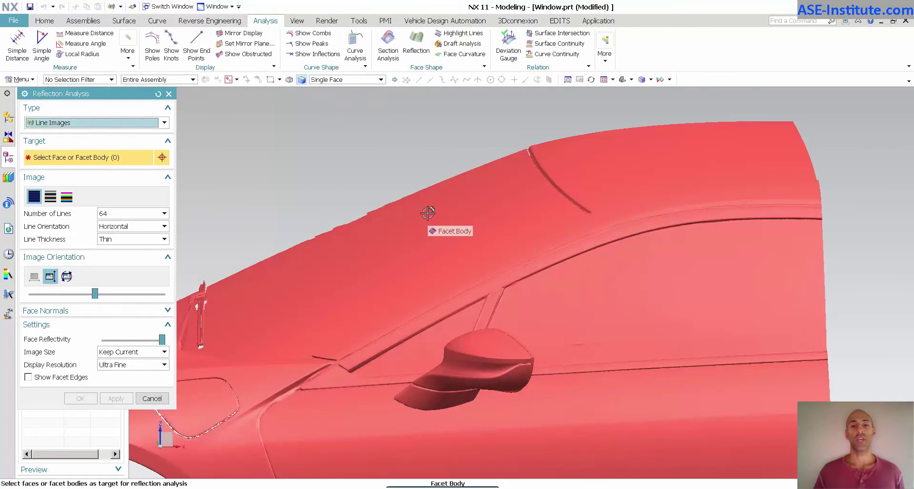
left_click(428, 210)
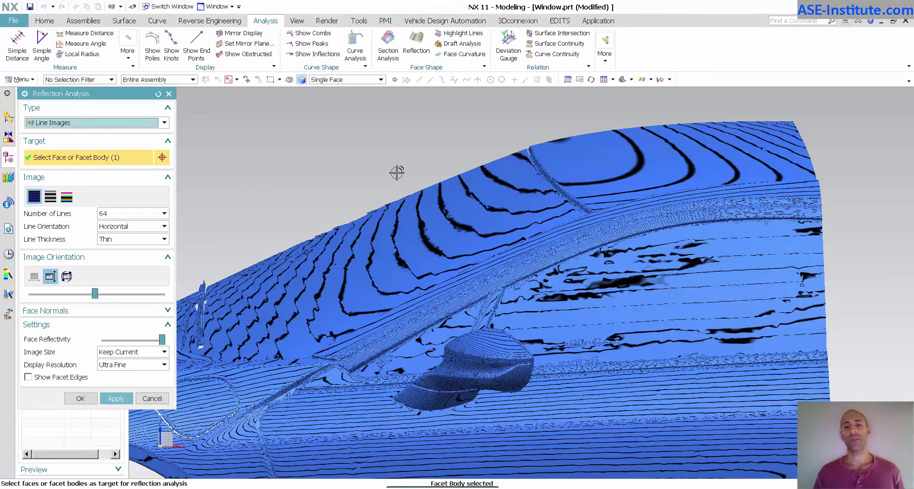
middle_click_drag(408, 183, 407, 182)
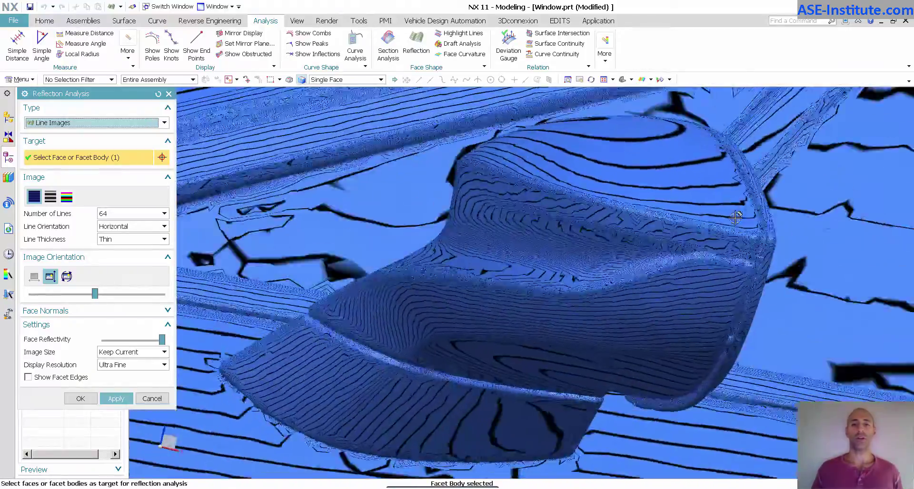
middle_click_drag(735, 217, 735, 217)
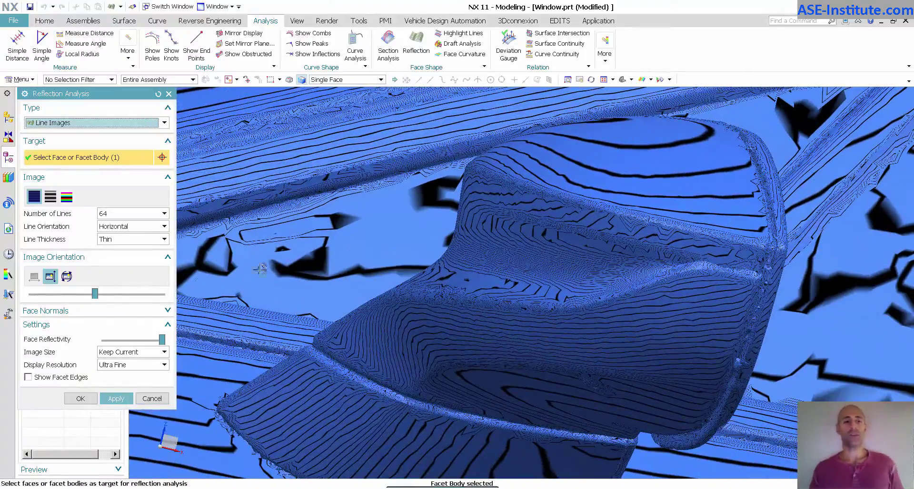
- Set the reflection analysis display resolution to Standard and inspect the reflection lines on the side window, windshield and roof
left_click(118, 369)
left_click(119, 382)
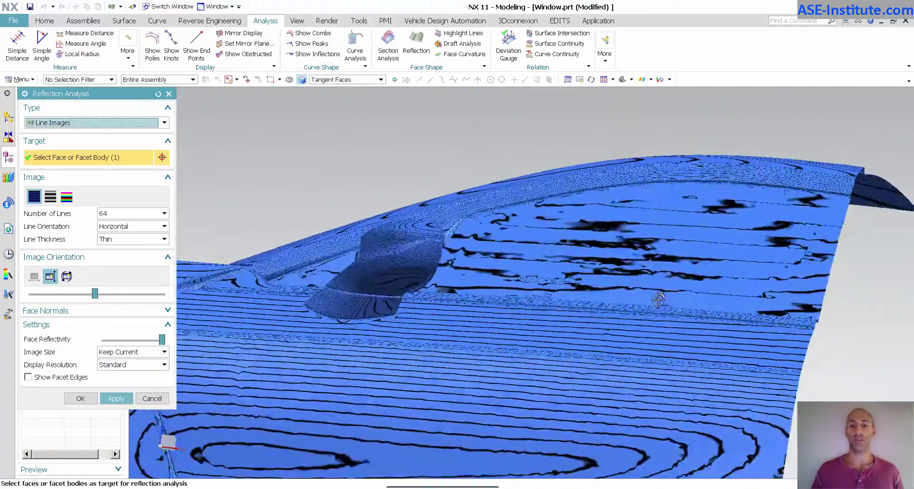
middle_click_drag(658, 299, 735, 314)
scroll(735, 314, "up", 6)
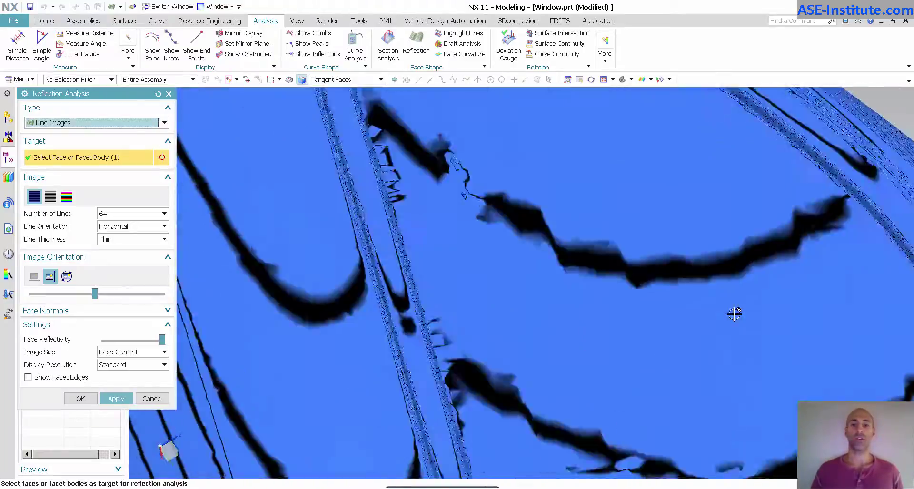
middle_click_drag(614, 186, 707, 353)
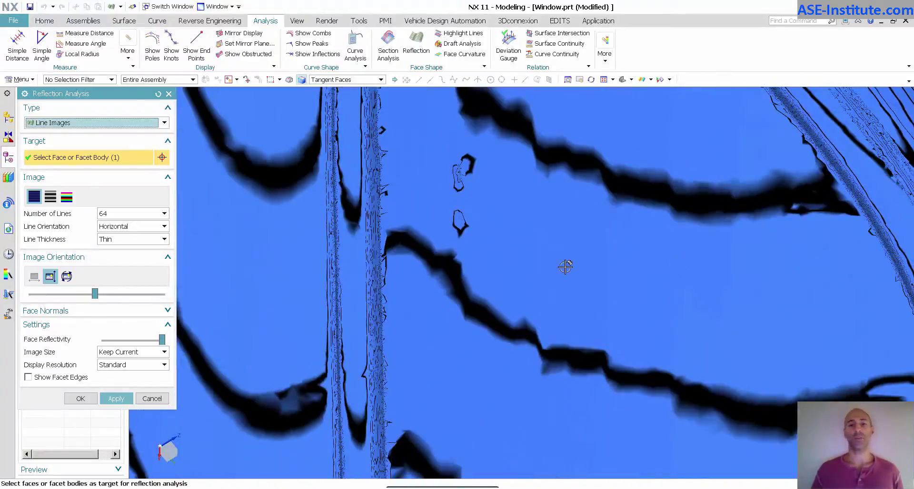
scroll(549, 250, "down", 6)
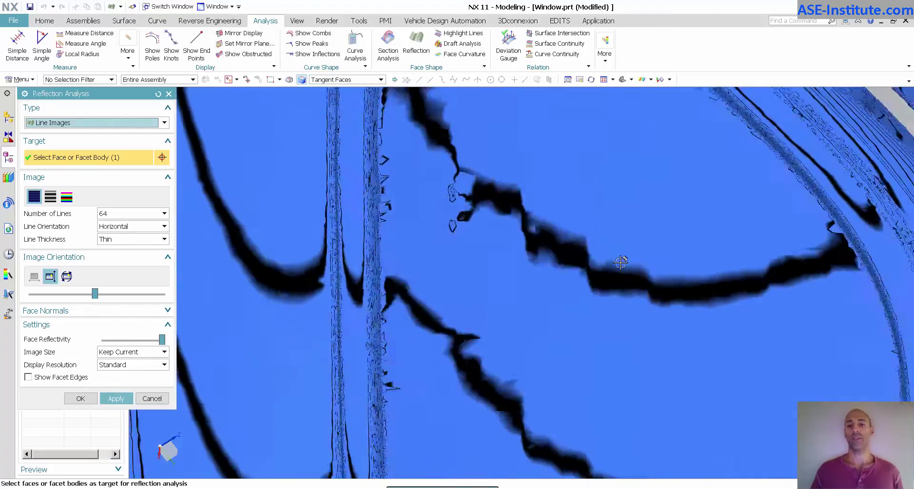
scroll(480, 204, "up", 5)
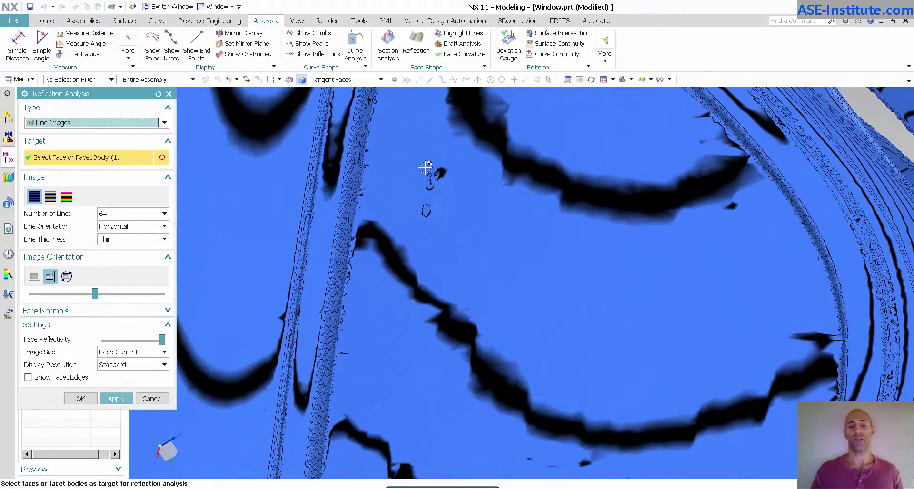
scroll(442, 221, "down", 6)
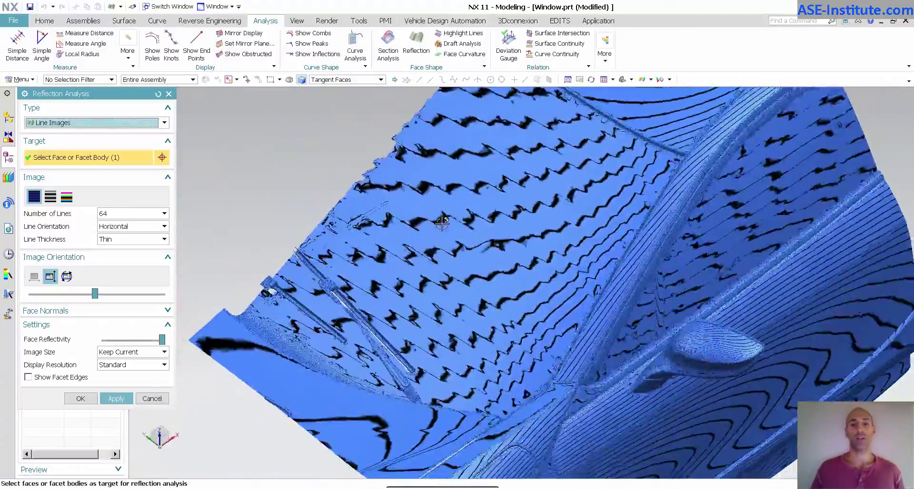
middle_click_drag(442, 222, 572, 233)
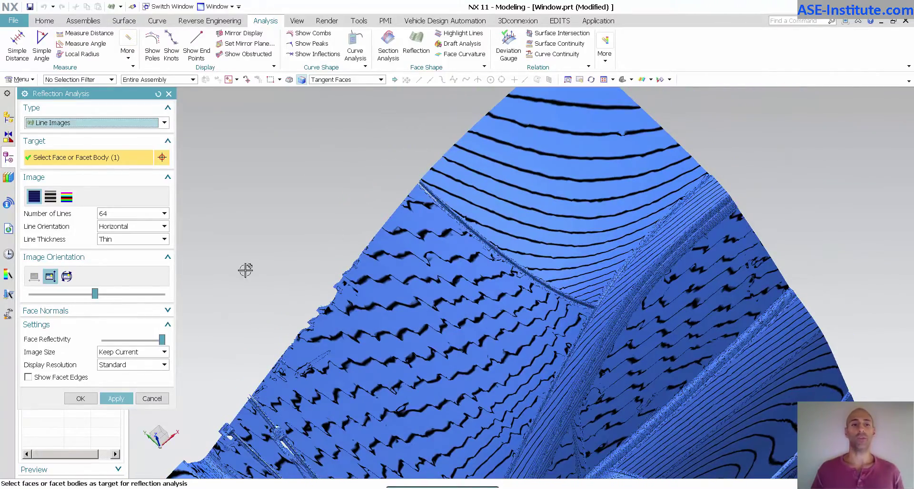
- Change the reflection analysis type to Scene Images and accept the horizon scene on the facet body
left_click(119, 123)
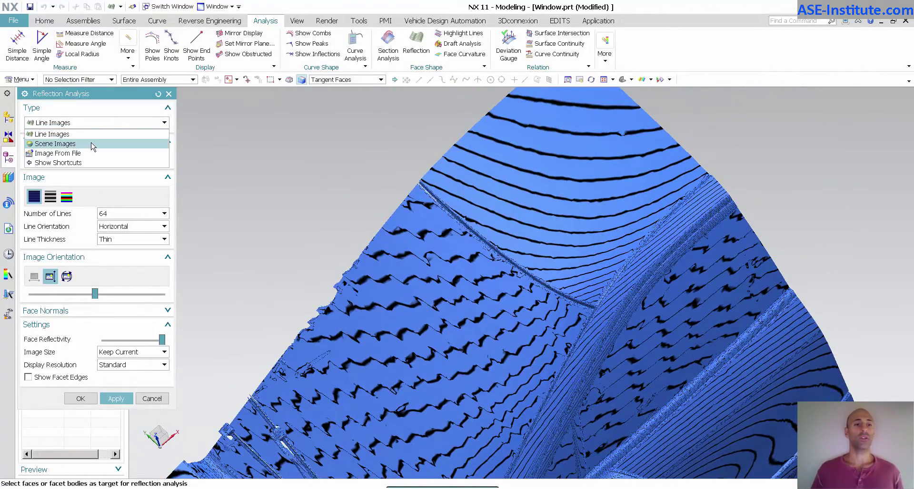
left_click(91, 143)
middle_click_drag(309, 305, 354, 260)
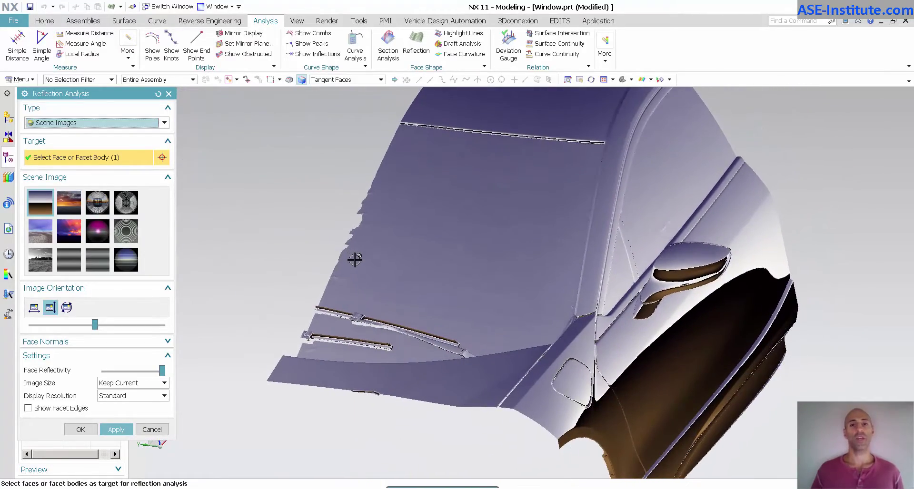
left_click(81, 429)
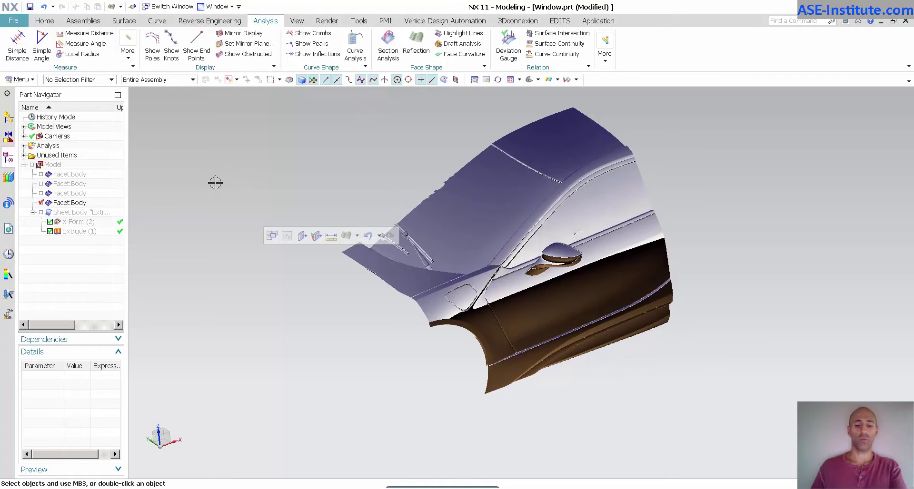
- Bring the hidden datum coordinate system back into display alongside the facet body
key("ctrl+shift+b")
key("ctrl+shift+k")
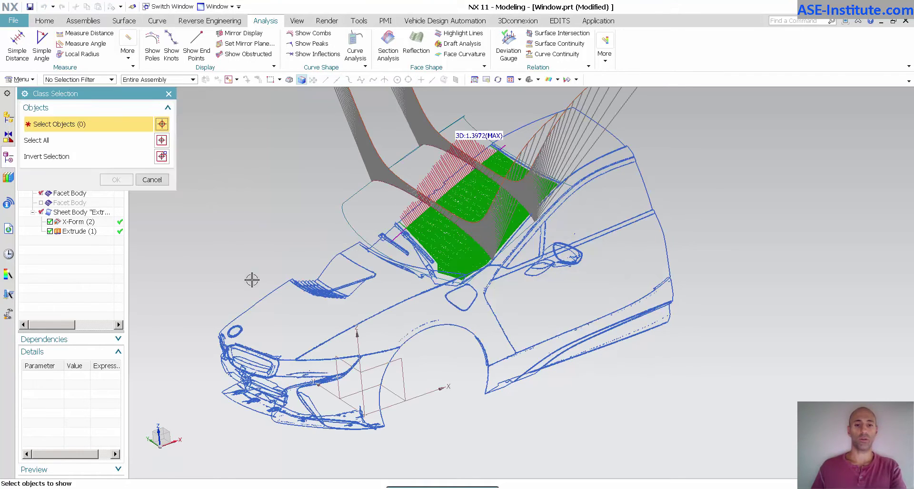
left_click(406, 387)
middle_click(412, 388)
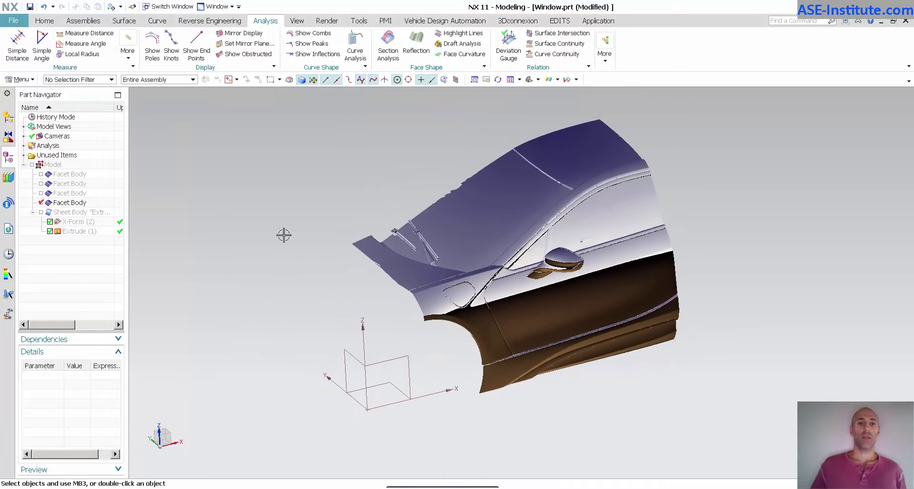
- Create a datum plane offset 950 mm from the YZ plane of the datum coordinate system, across the car door
left_click(44, 20)
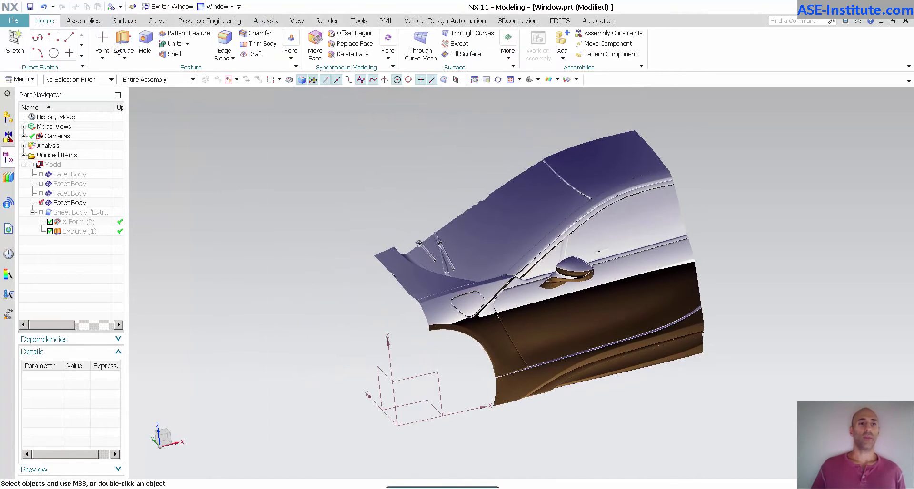
left_click(102, 58)
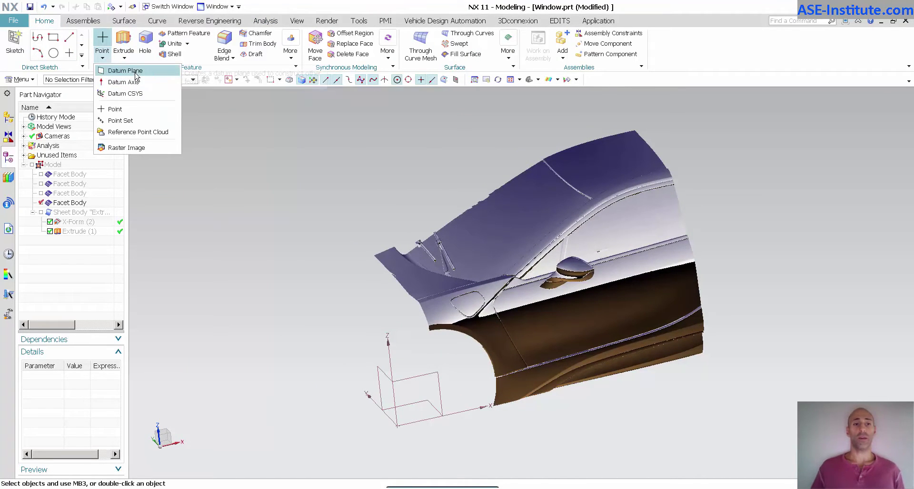
left_click(125, 70)
left_click(388, 375)
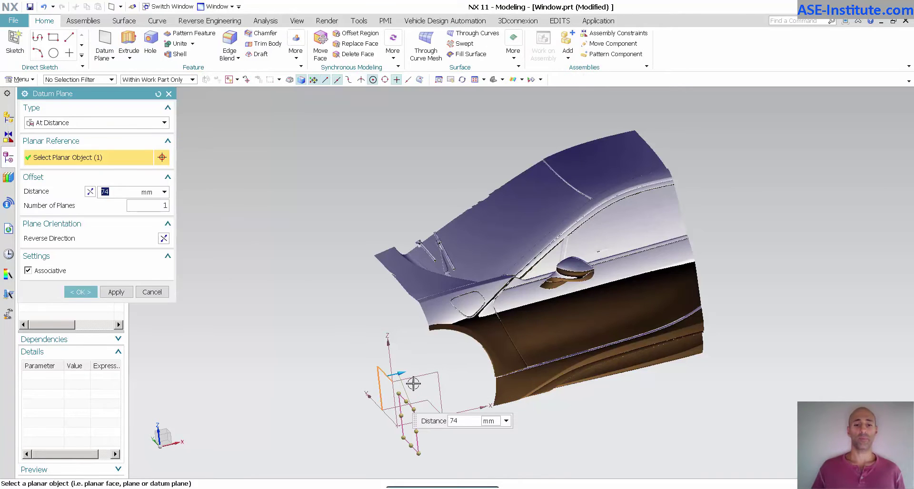
left_click_drag(402, 374, 538, 342)
middle_click(647, 447)
- Create a non-associative section curve where the offset datum plane cuts the facet body, previewing the result first
middle_click_drag(489, 422, 354, 123)
left_click(157, 21)
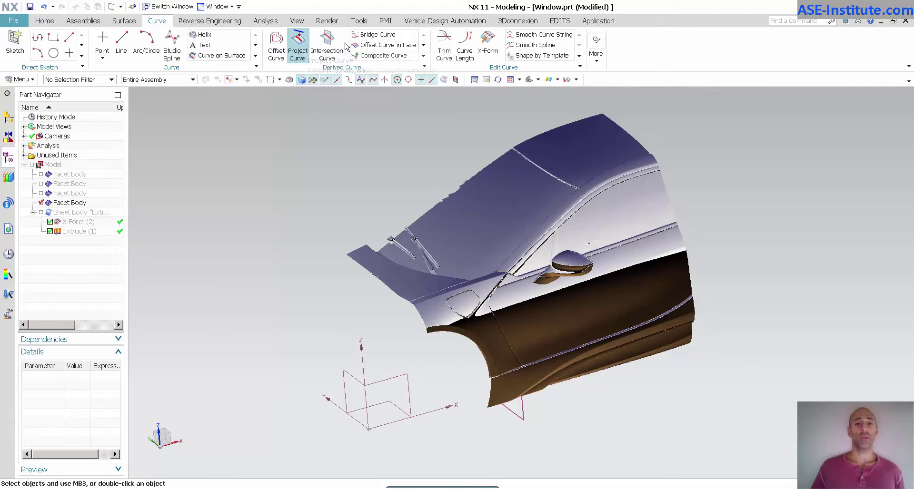
left_click(423, 56)
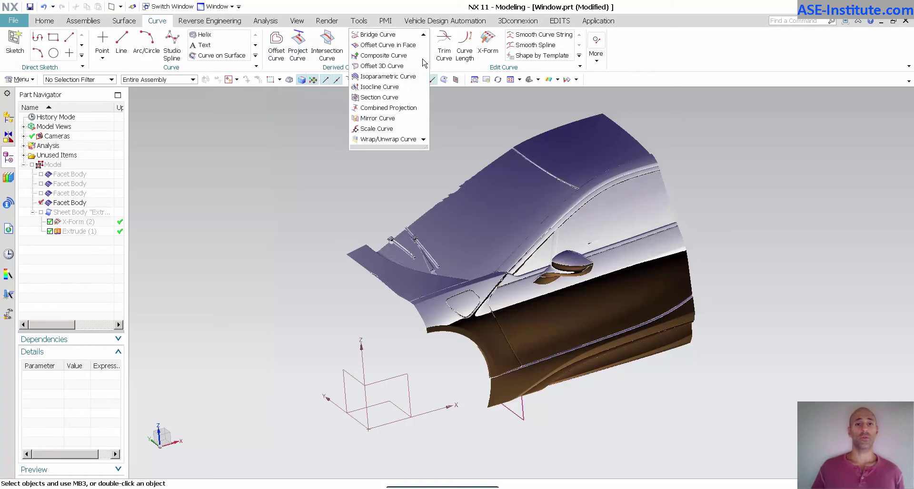
left_click(381, 97)
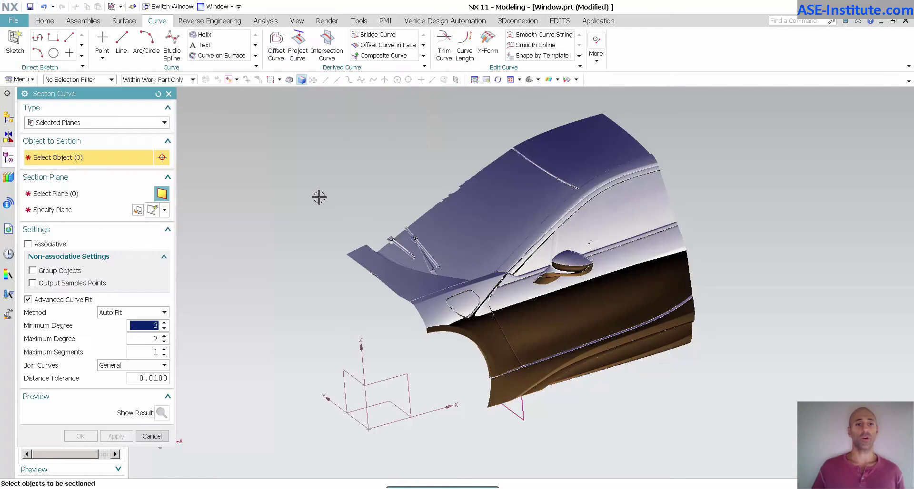
left_click(495, 213)
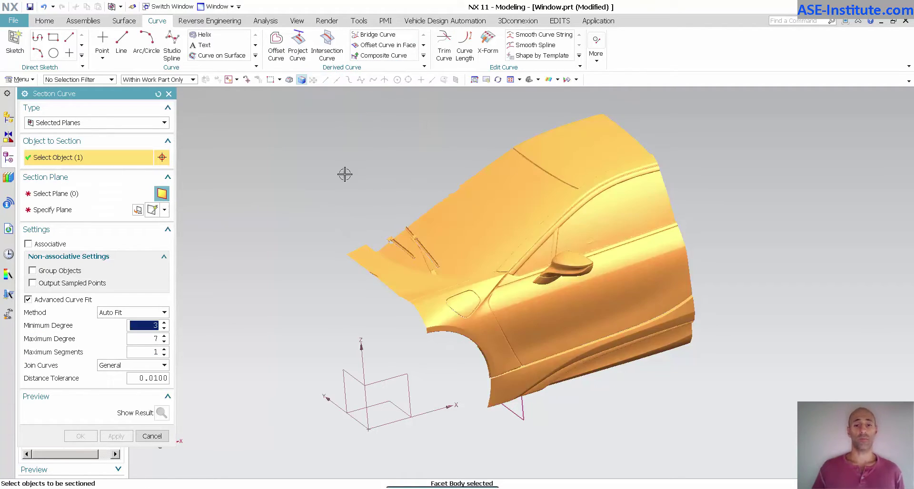
left_click(73, 195)
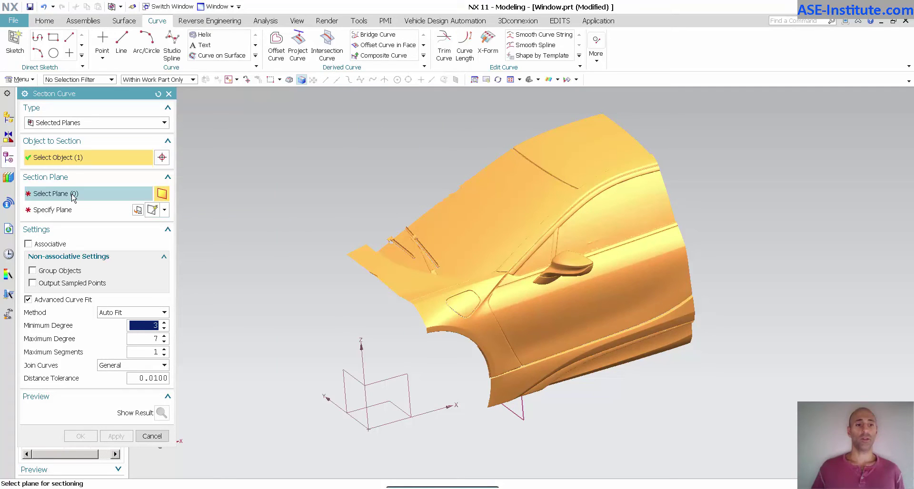
left_click(523, 415)
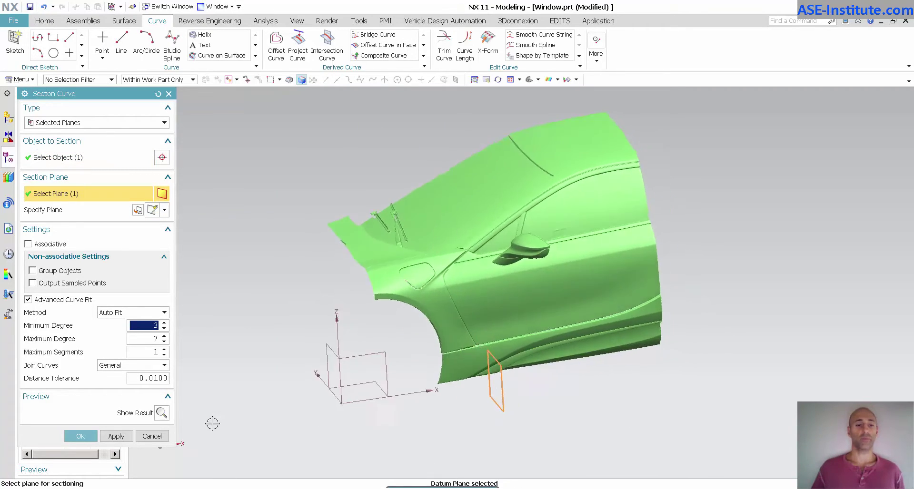
left_click(161, 412)
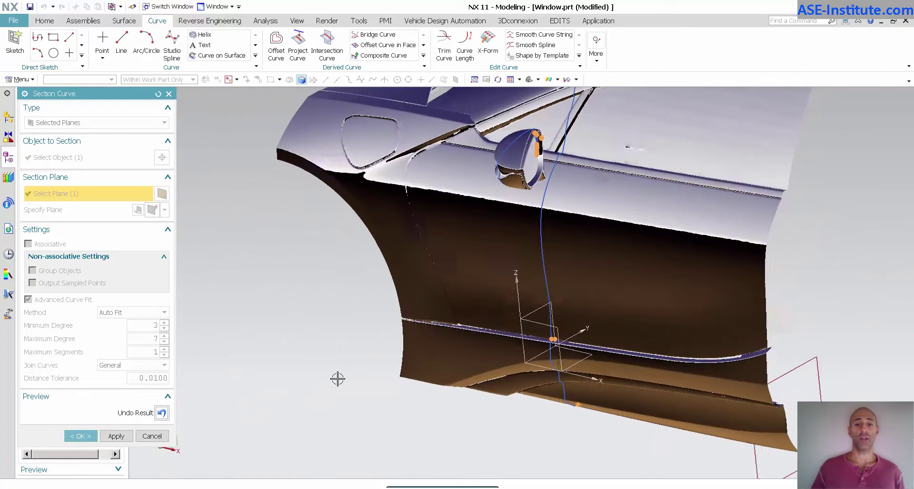
left_click(80, 436)
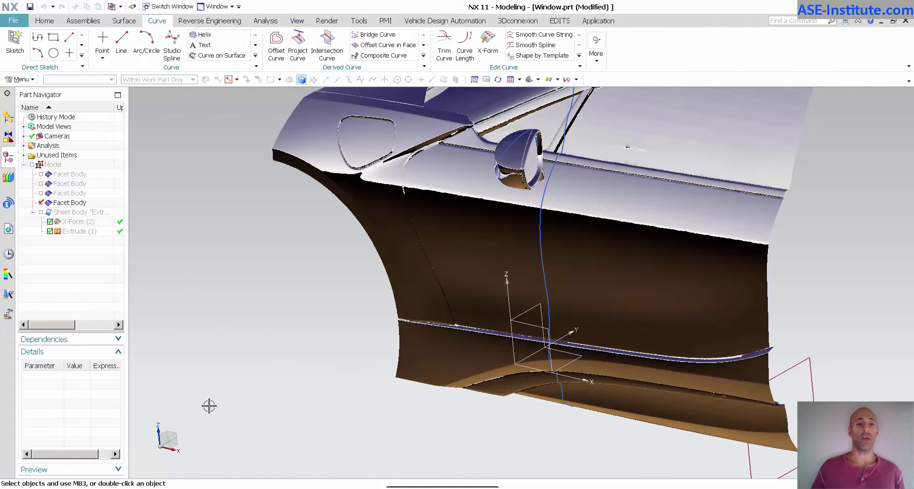
- Return the model display to plain shaded rendering instead of the reflection scene
right_click(258, 342)
left_click(257, 328)
mouse_move(265, 313)
middle_mouse_down()
mouse_move(449, 445)
mouse_move(506, 418)
middle_mouse_up()
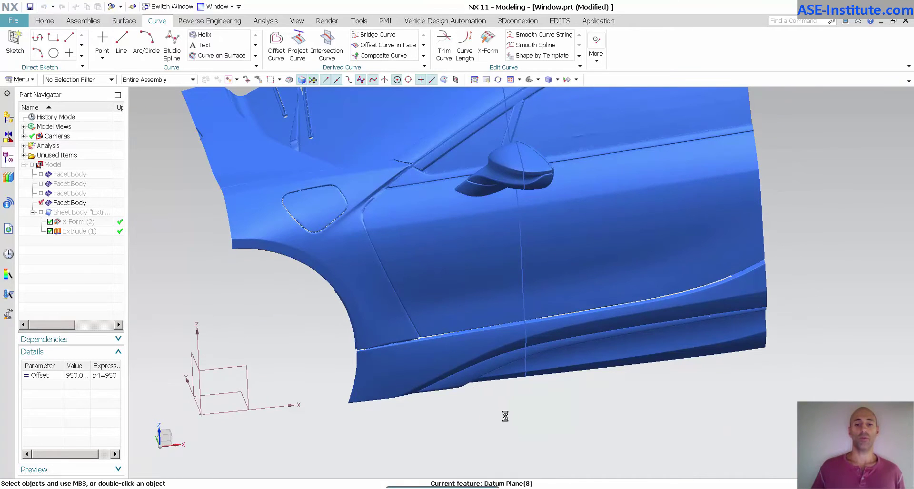
- Move the offset datum plane farther along the X direction of the car door
double_click(495, 415)
left_click_drag(495, 385, 566, 387)
middle_click(653, 418)
middle_click_drag(642, 412, 607, 403)
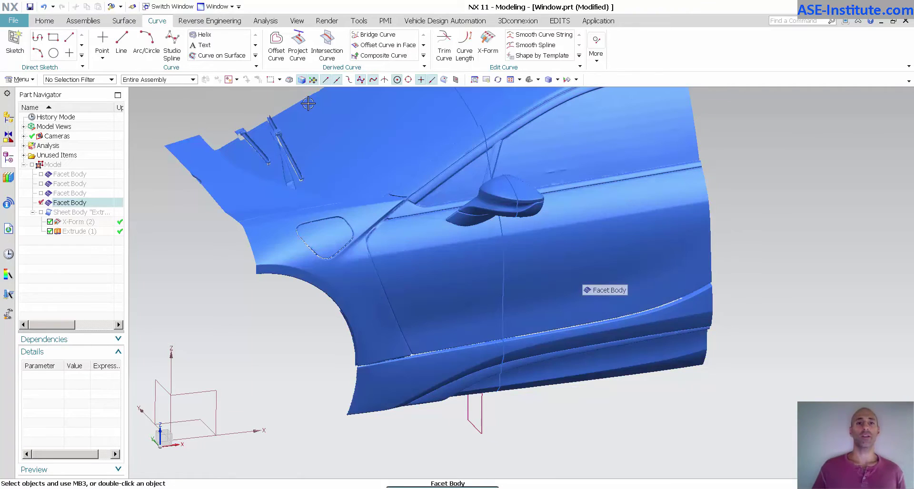
- Section the facet body at the moved datum plane, trying the Associative option before creating the curve as non-associative
left_click(425, 58)
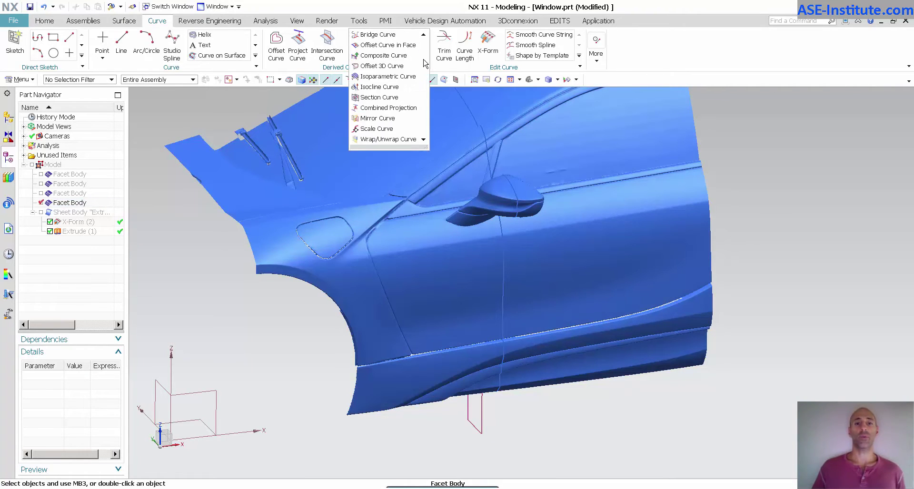
left_click(387, 97)
left_click(424, 268)
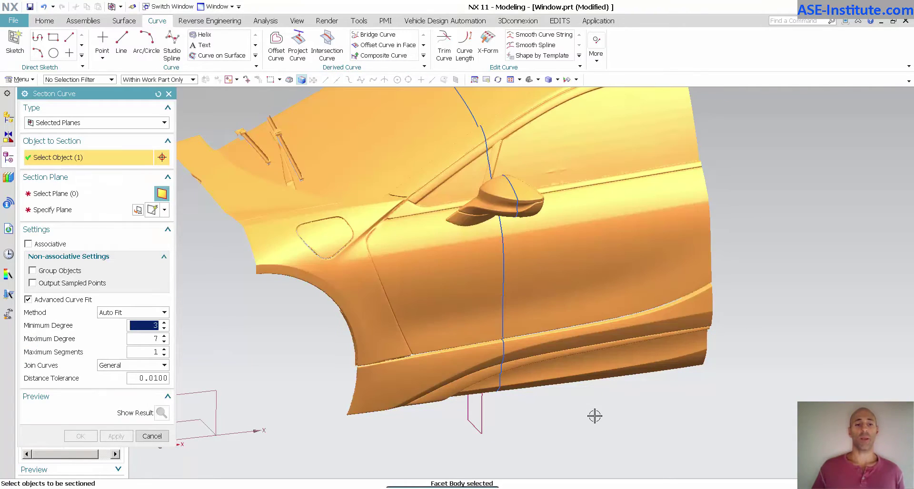
middle_click(478, 426)
left_click(479, 425)
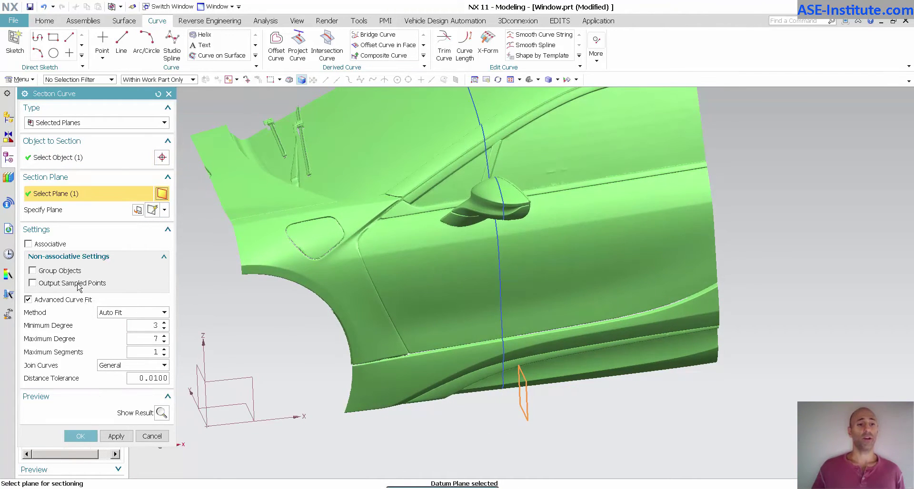
left_click(28, 245)
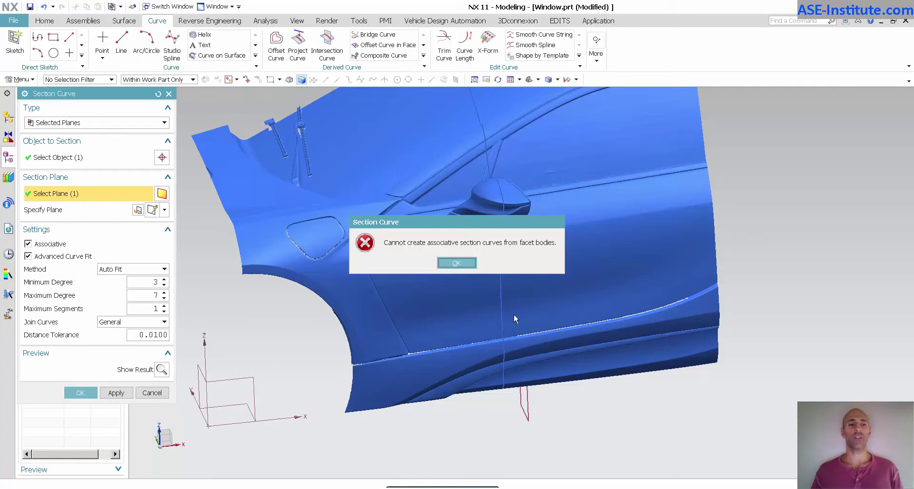
left_click(469, 263)
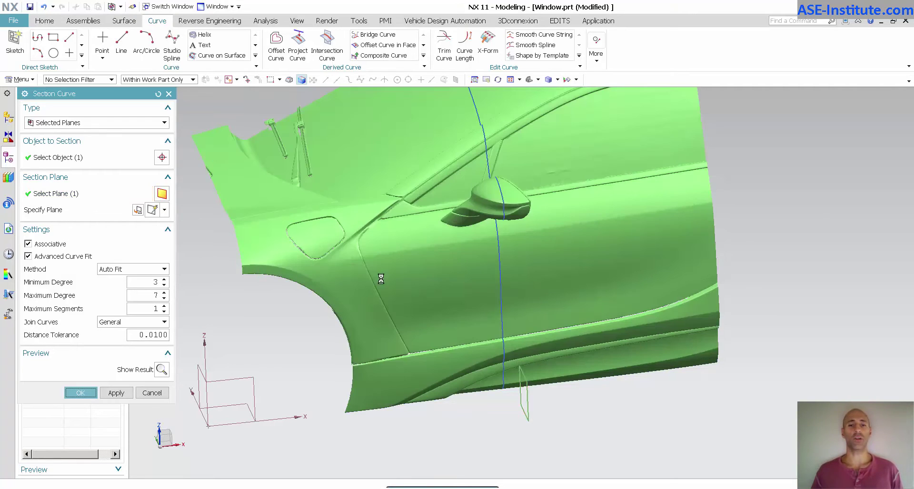
left_click(63, 245)
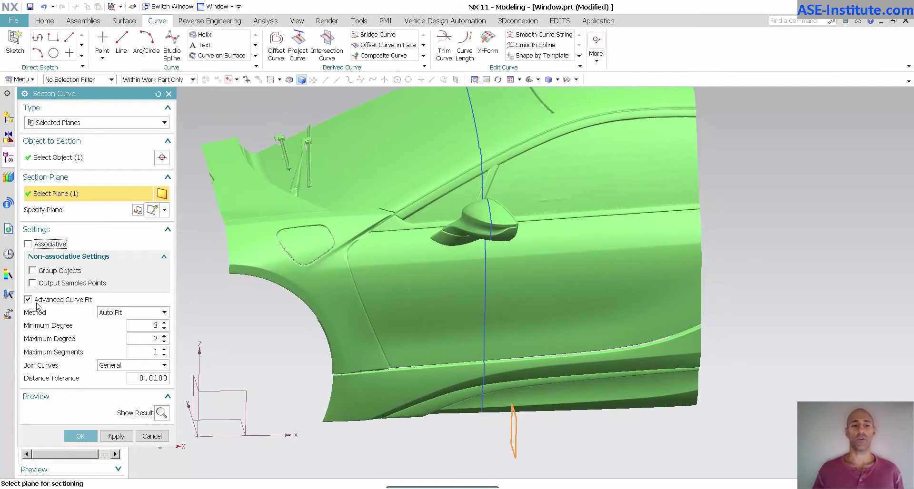
left_click(96, 437)
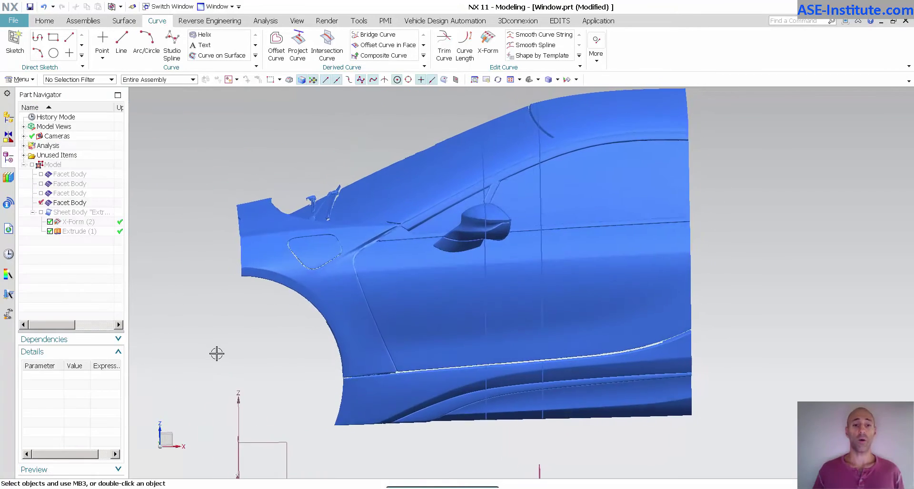
- Sketch a line about 1820 mm long, sloped about 12°, on the XZ plane across the car door and finish the sketch
left_click(69, 37)
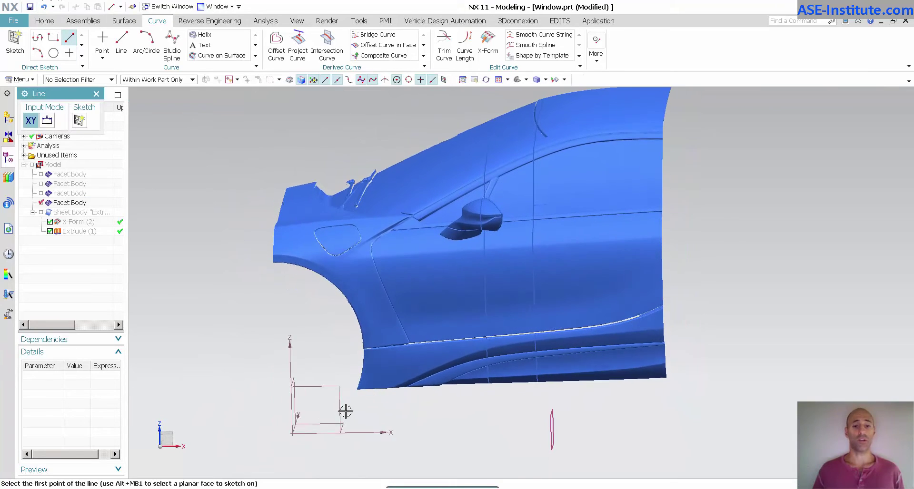
left_click(323, 336)
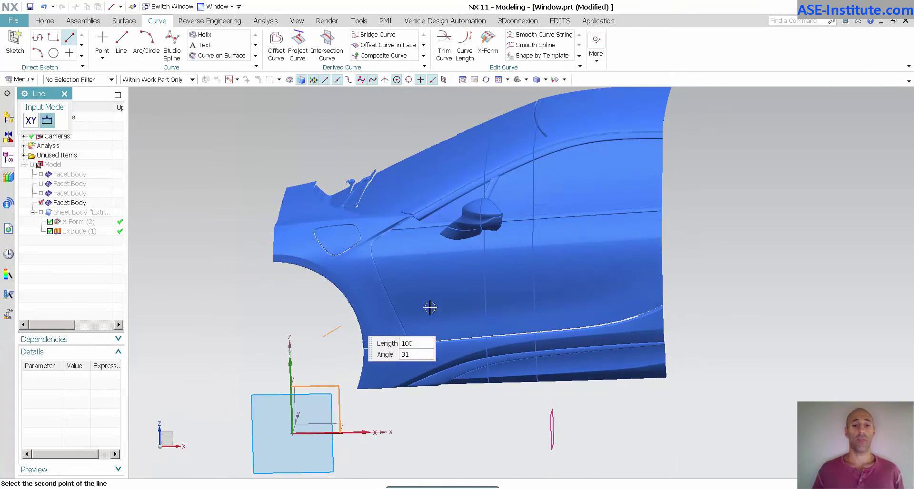
left_click(716, 250)
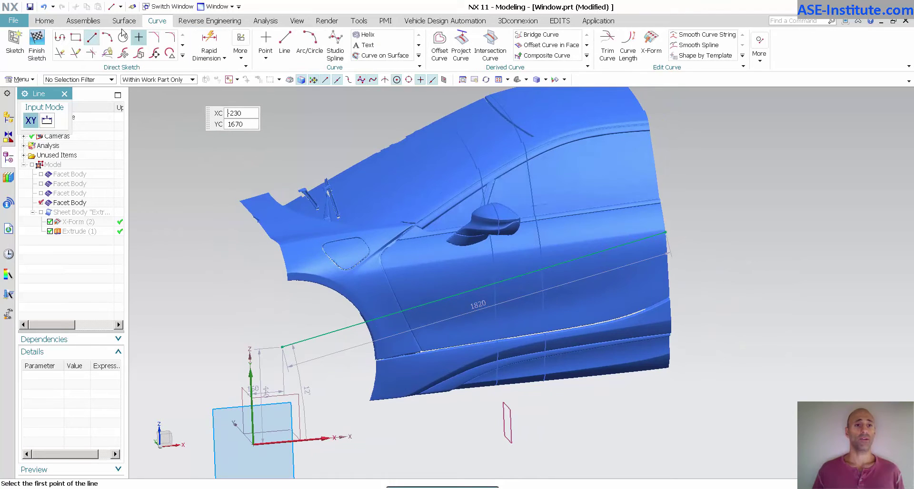
left_click(37, 45)
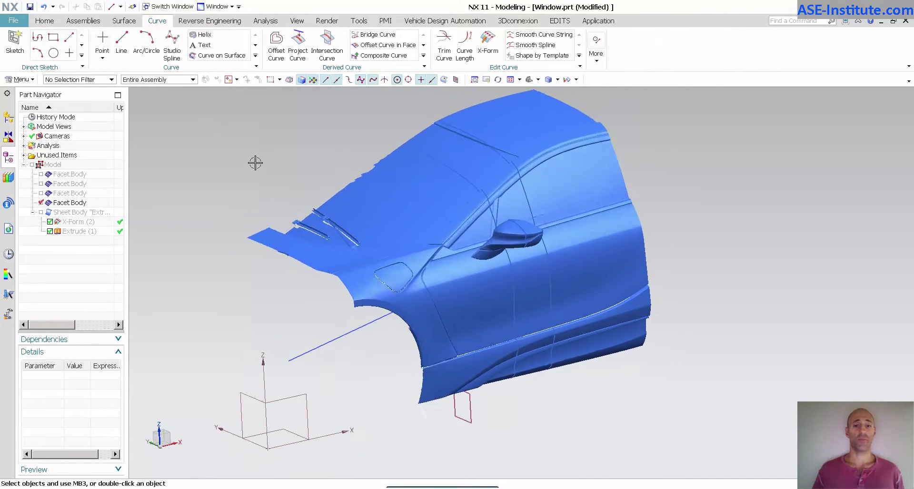
- Project the sketched line onto the facet body along the datum Y axis, creating a copy of the curve
left_click(298, 44)
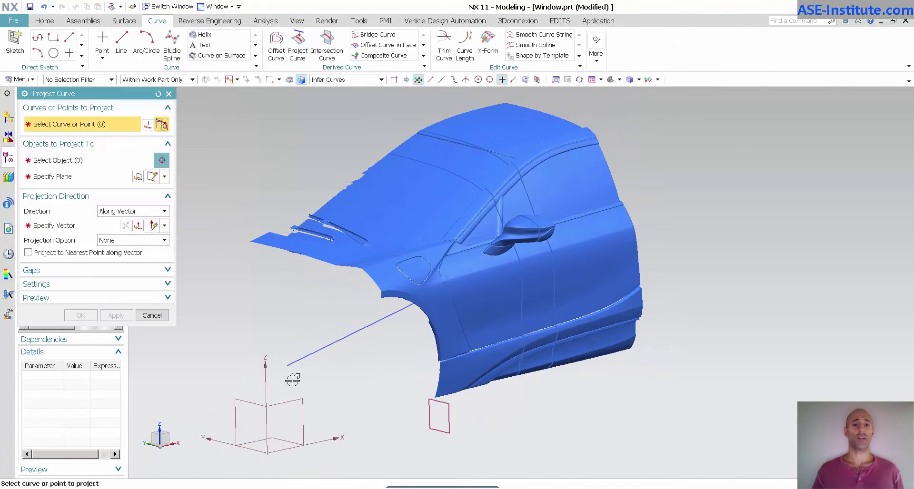
left_click(342, 344)
middle_click(395, 397)
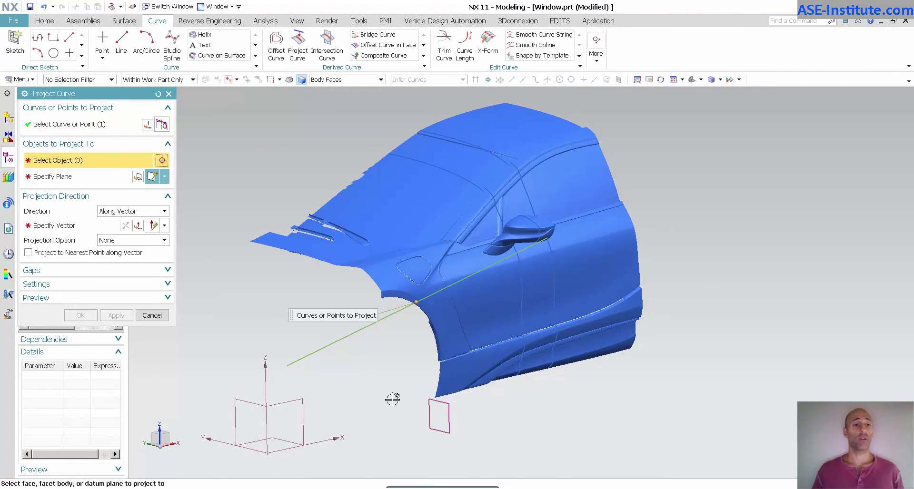
left_click(532, 300)
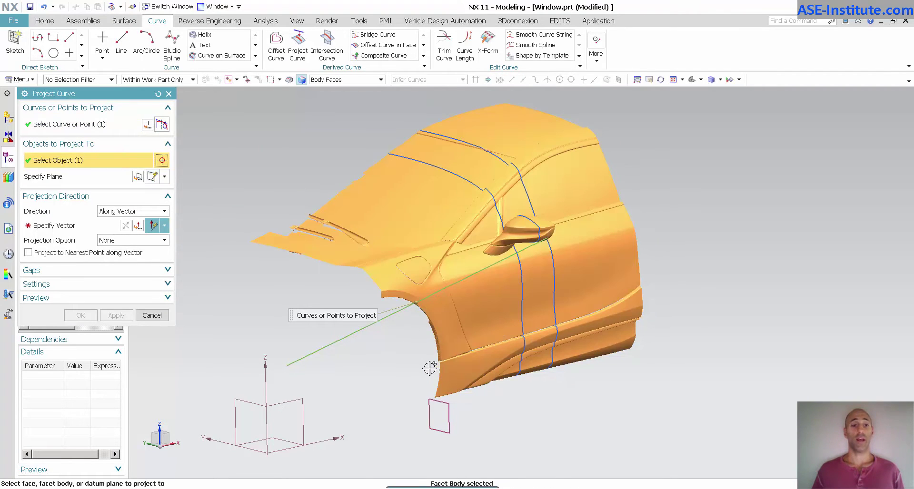
left_click(50, 227)
middle_click_drag(241, 461, 230, 399)
left_click(230, 401)
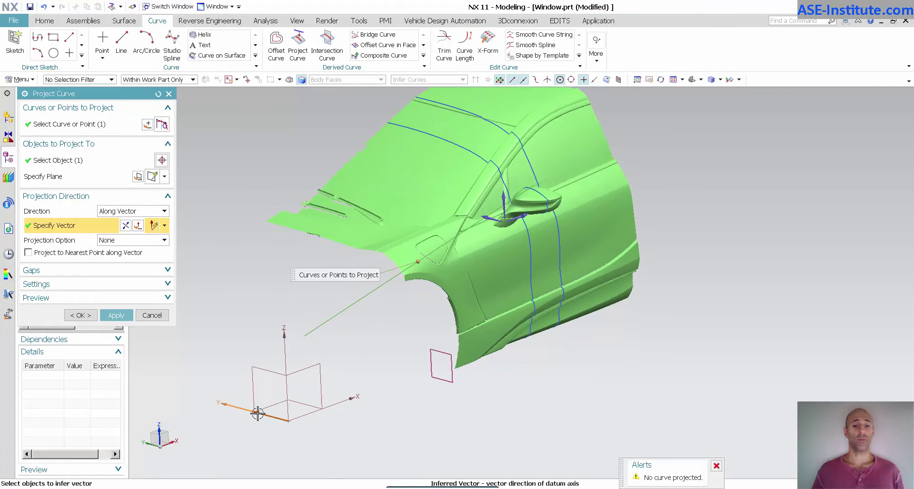
left_click(116, 318)
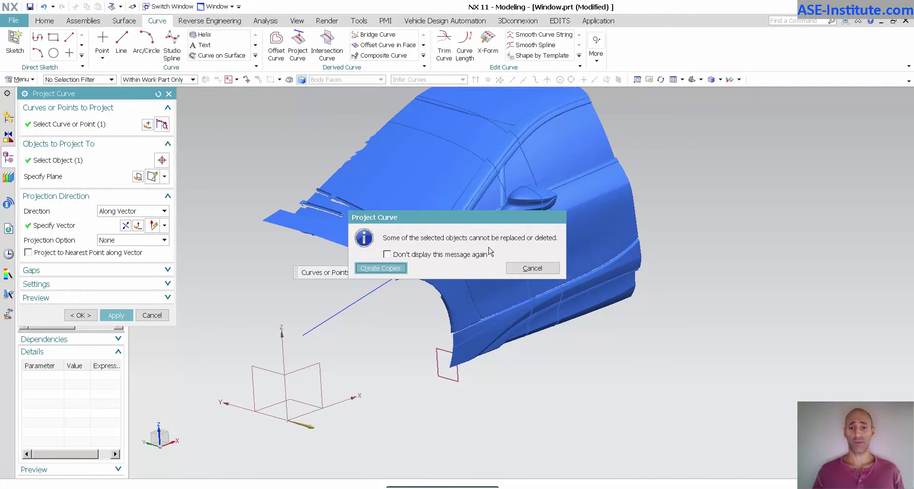
left_click(389, 268)
- Open the projected curve on the lower front fender as a studio spline to examine its poles, and close it without changes
scroll(389, 358, "up", 8)
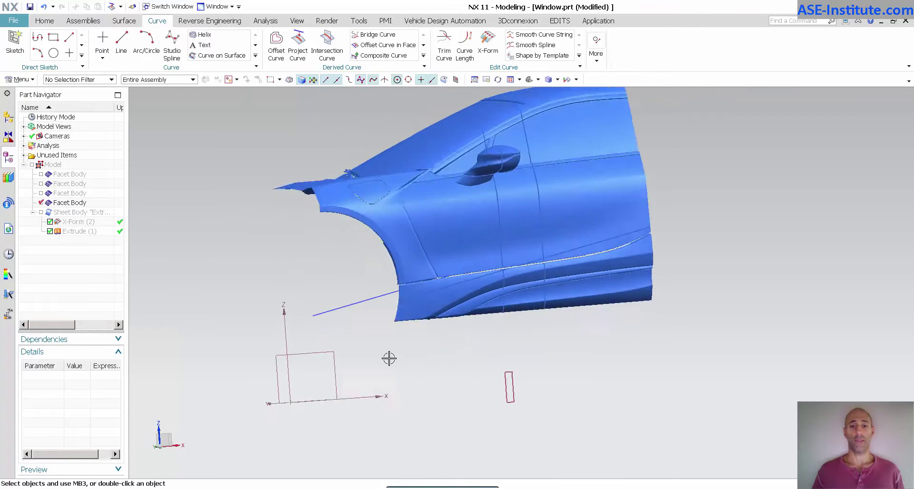
middle_click_drag(425, 344, 412, 342)
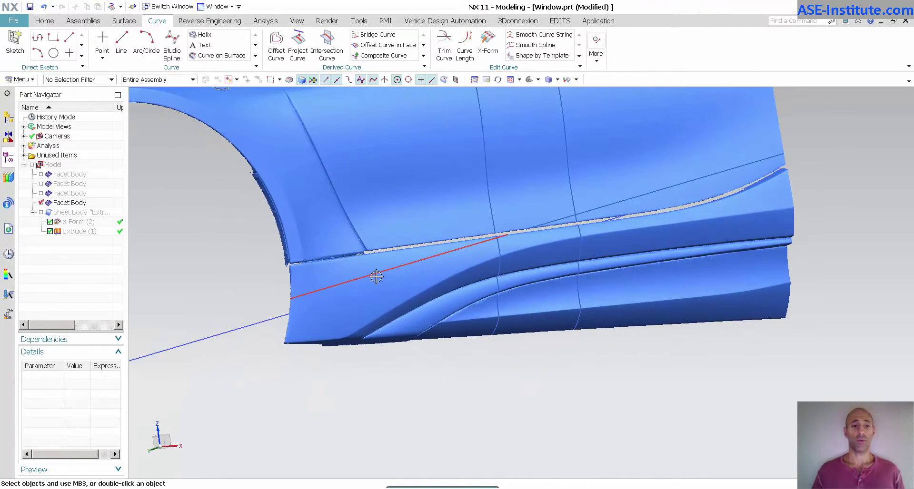
double_click(382, 273)
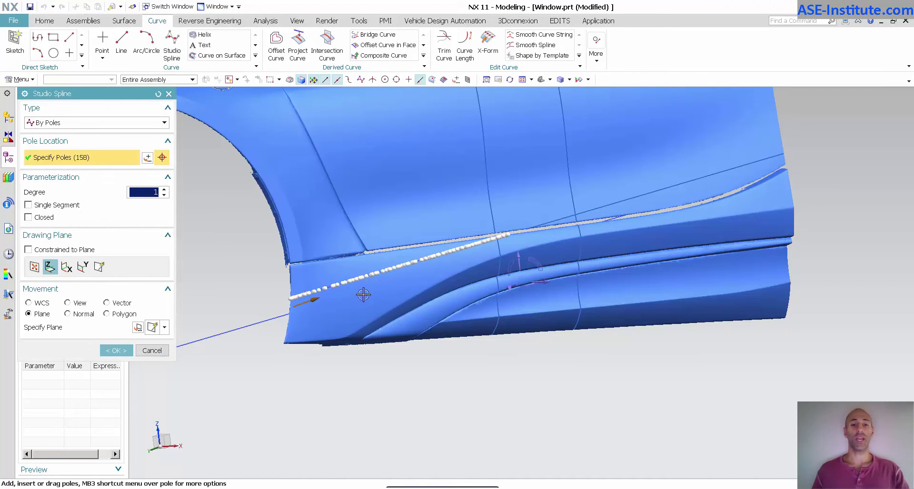
middle_click(381, 295)
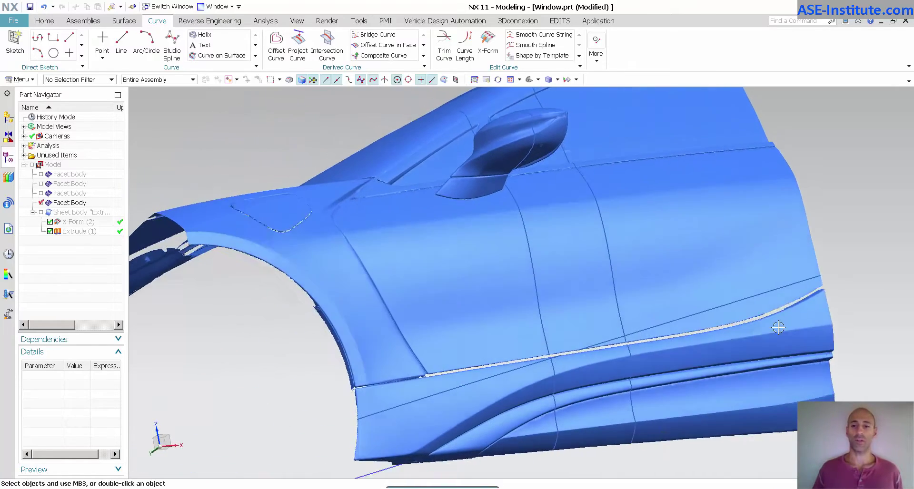
middle_click_drag(779, 328, 414, 265)
left_click(436, 396)
middle_click_drag(342, 294, 382, 325)
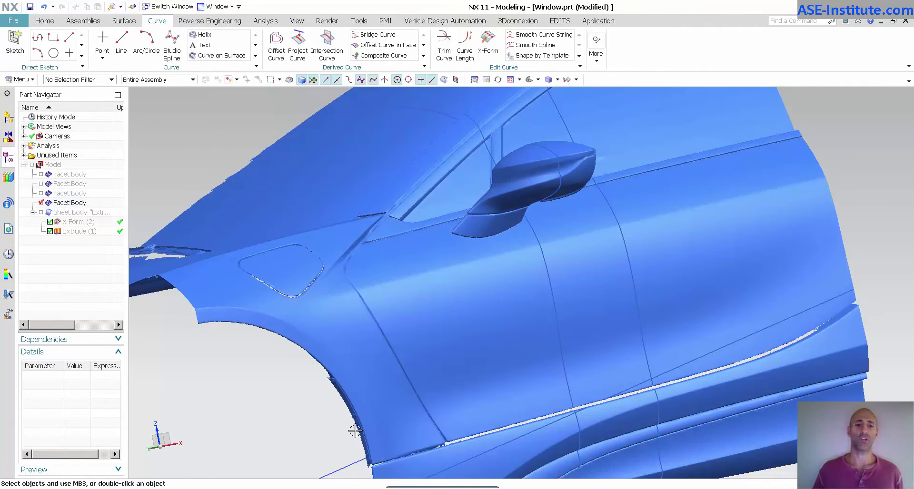
left_click(355, 430)
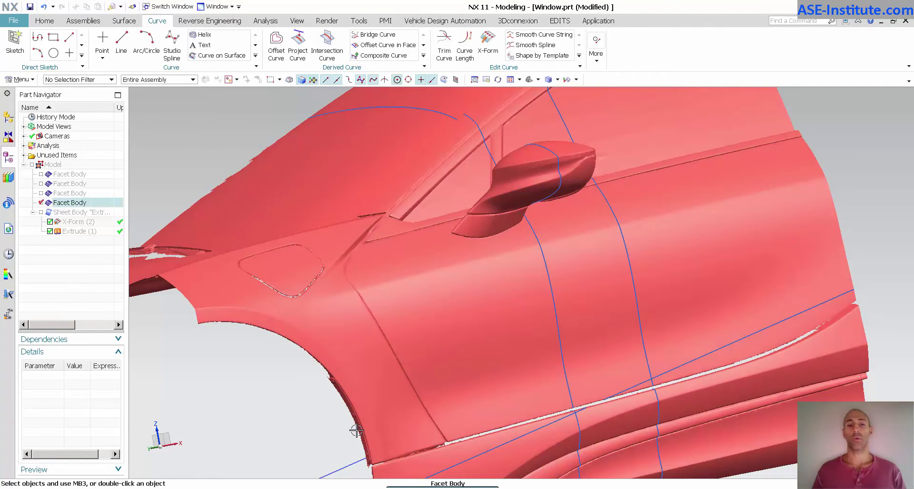
key("Escape")
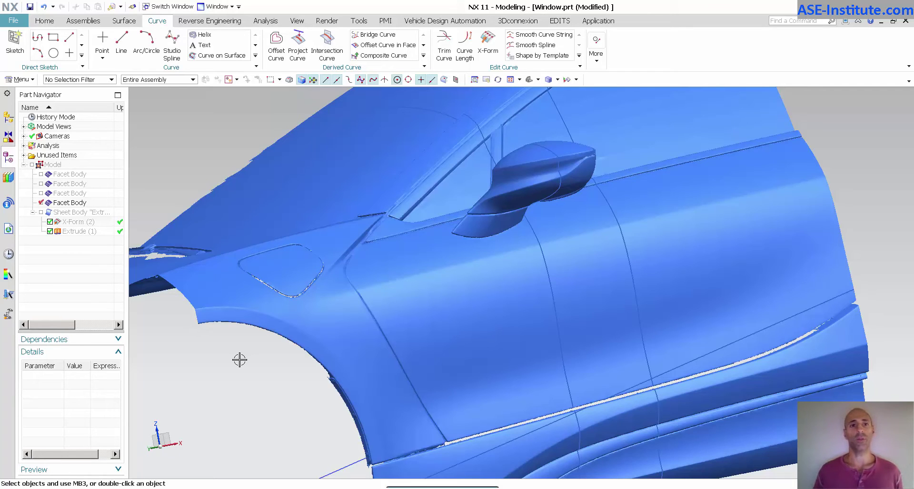
- Show the model in wireframe to inspect the curves, and switch the rendering to face analysis in a snapped orthogonal side view
right_click(223, 106)
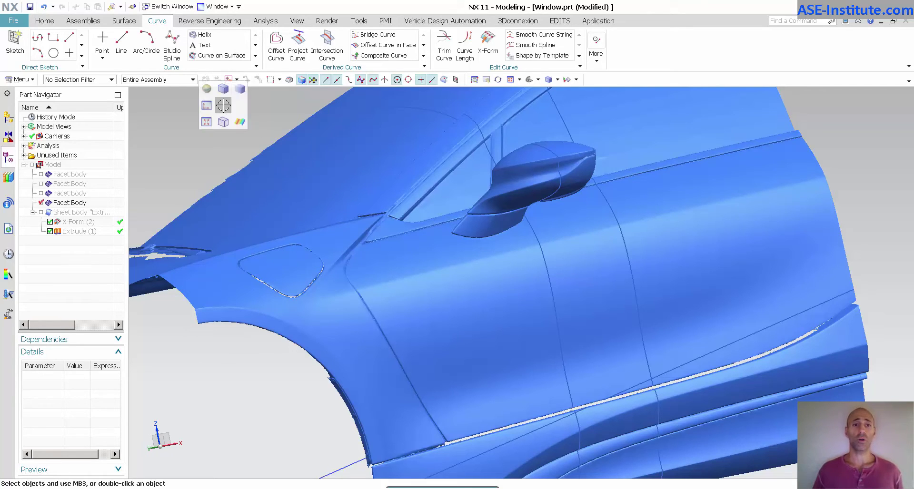
left_click(224, 122)
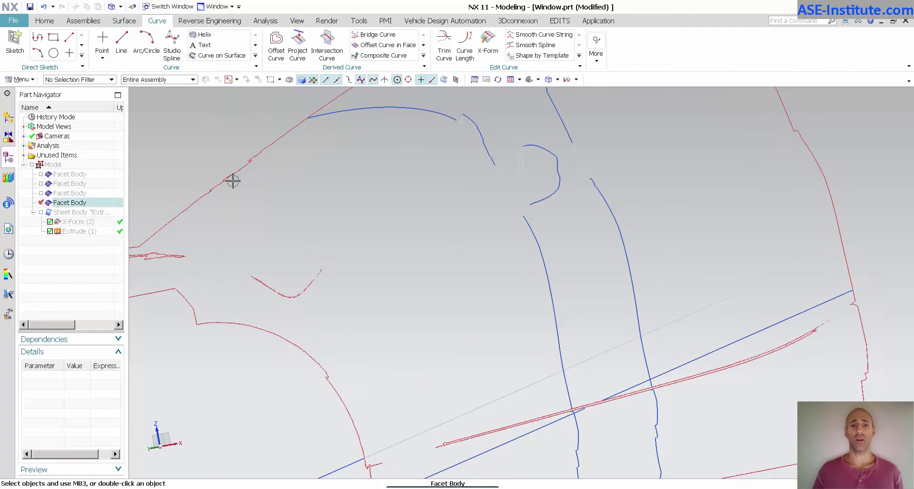
middle_click_drag(328, 349, 316, 327)
right_click(265, 362)
left_click(278, 374)
key("F8")
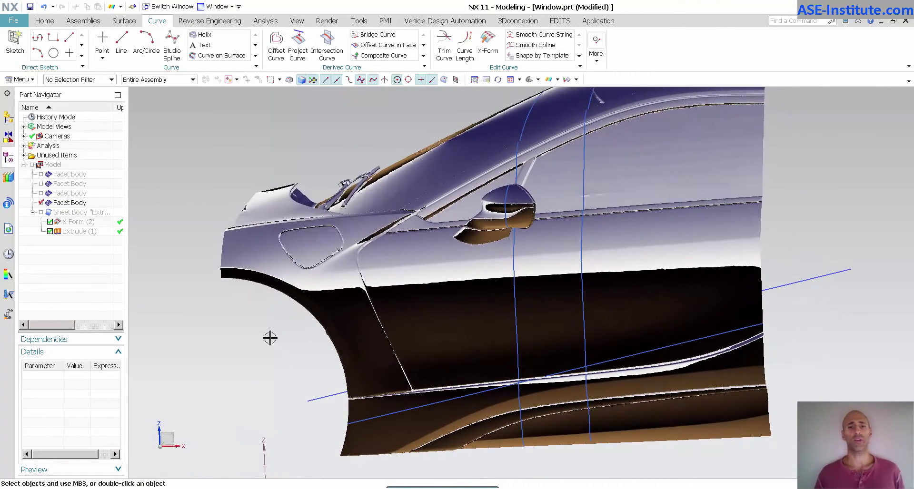
- Start a section analysis on the car facet body and shift its start plane along X toward the door
left_click(265, 20)
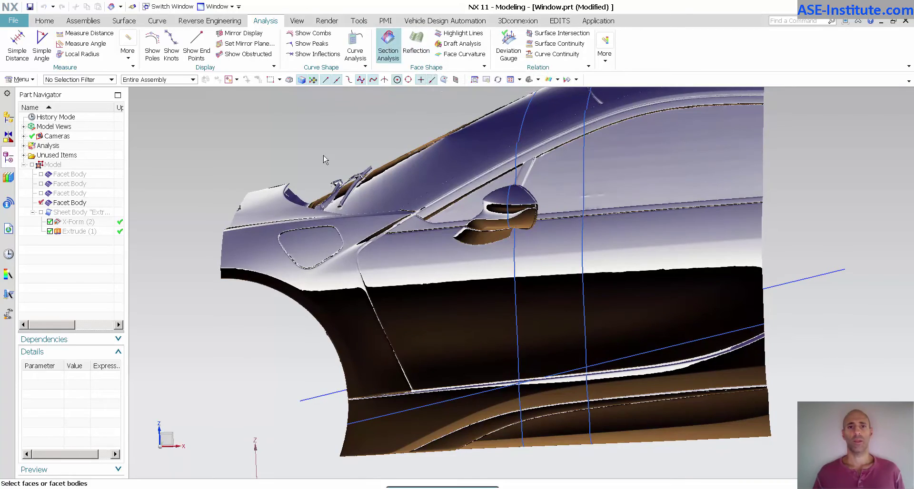
left_click(388, 47)
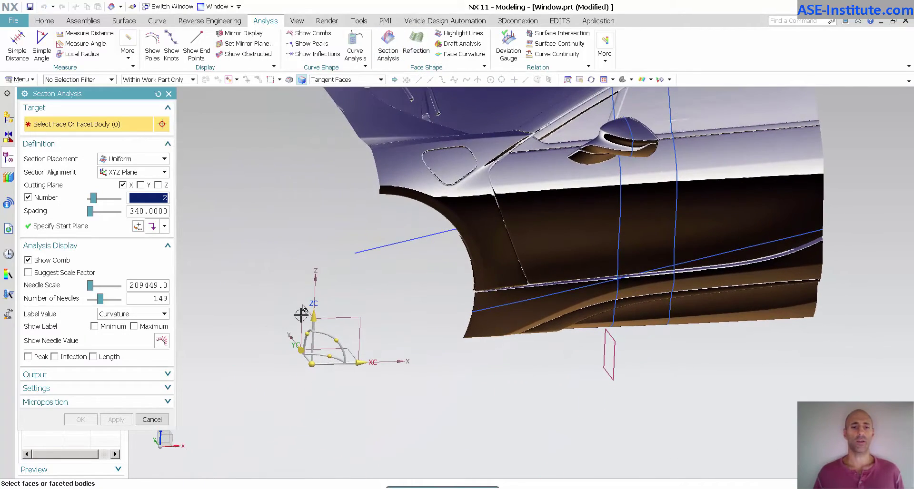
left_click(362, 362)
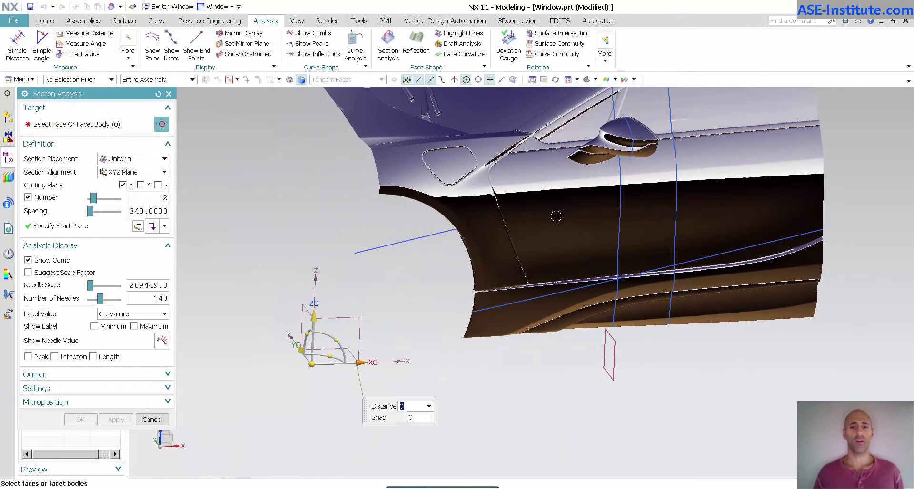
left_click(84, 127)
left_click(506, 267)
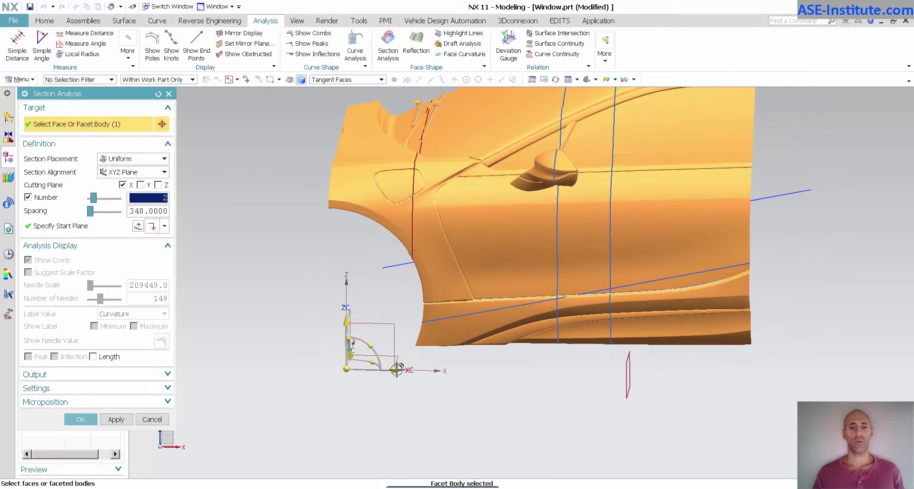
left_click_drag(397, 370, 578, 377)
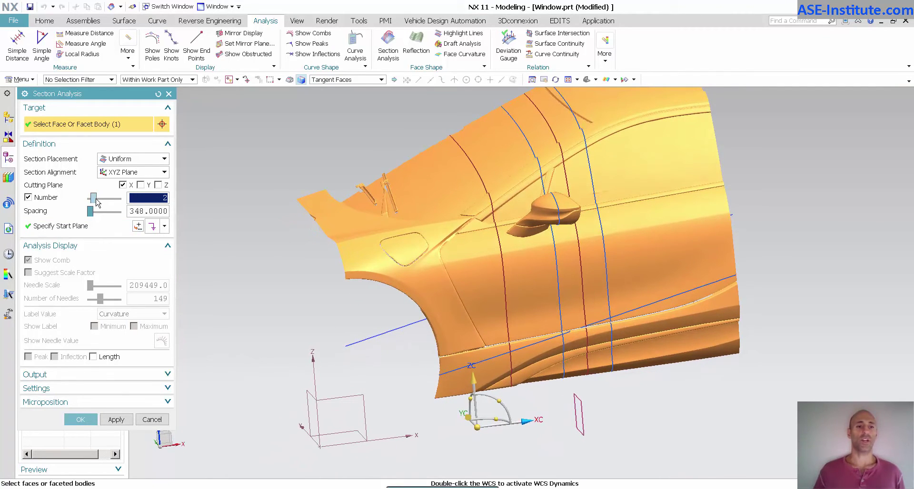
- Set the uniform section analysis to 7 sections cut along X, Y and Z, with a spacing of 100
left_click_drag(96, 202, 112, 201)
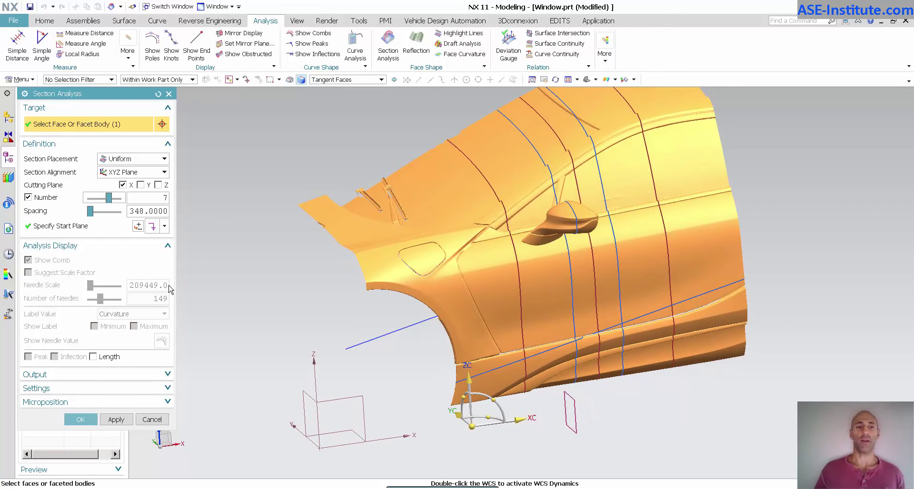
left_click(140, 185)
left_click(158, 185)
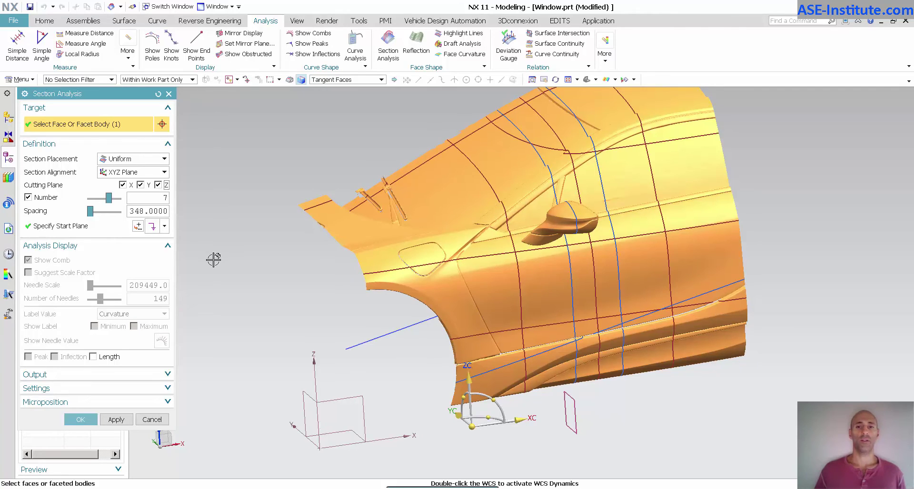
double_click(132, 211)
type("100")
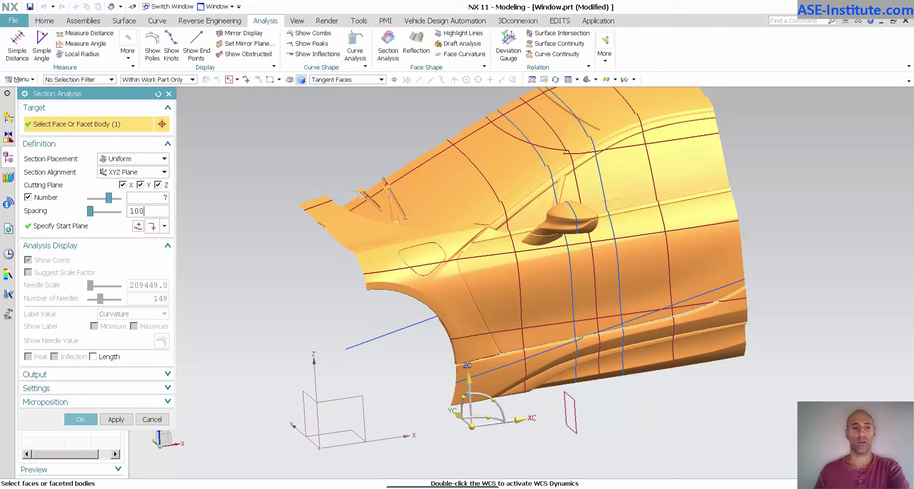
key("Return")
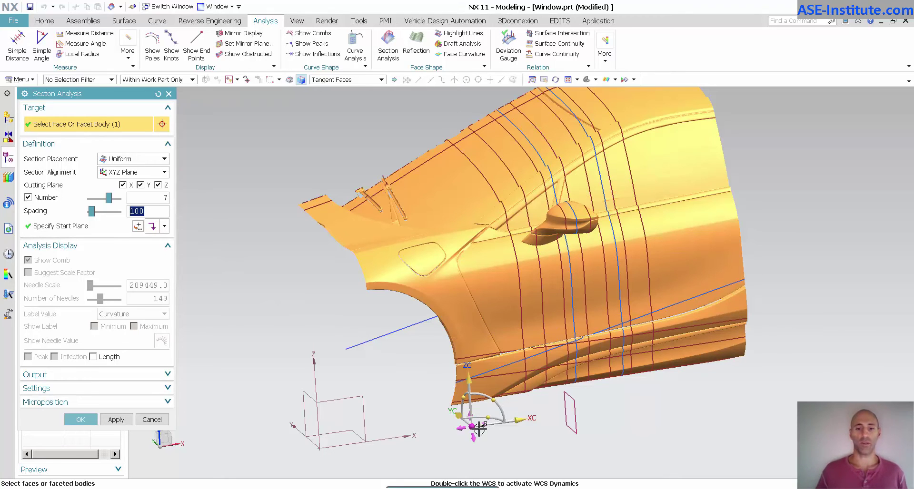
- Shift the section start plane back along X to the datum coordinate system and raise the number of sections to 250
double_click(522, 419)
left_click_drag(522, 419, 365, 442)
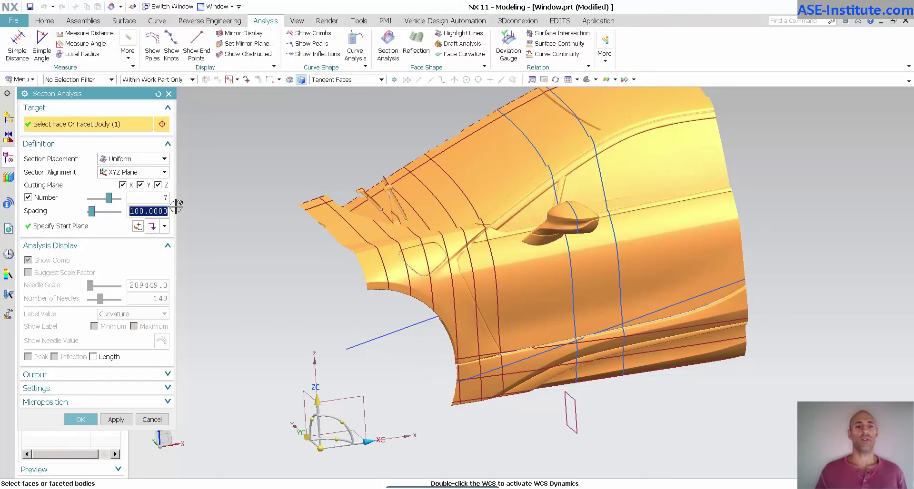
left_click_drag(109, 200, 194, 254)
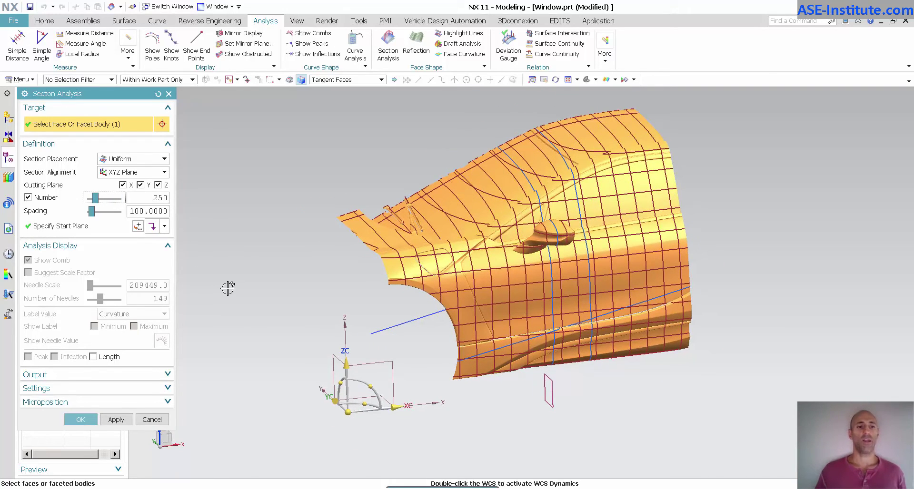
- Output both the analysis object and the section curves, and complete the section analysis
left_click(119, 374)
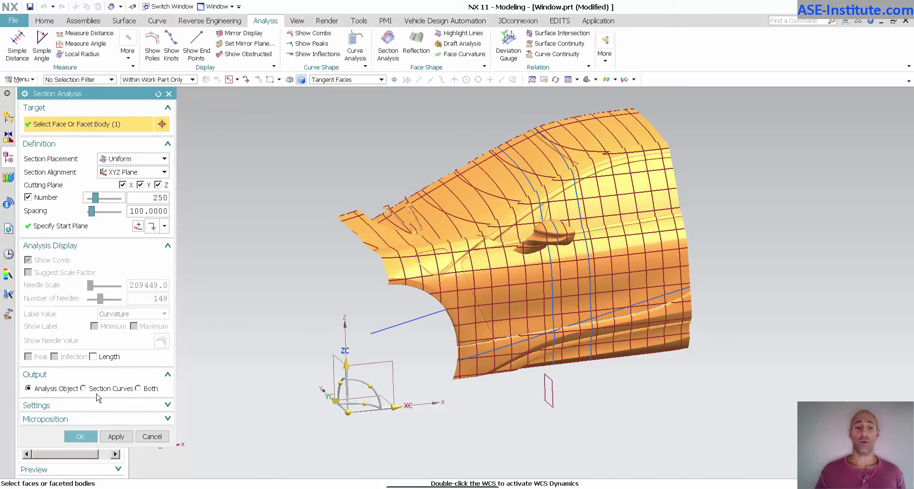
left_click(138, 388)
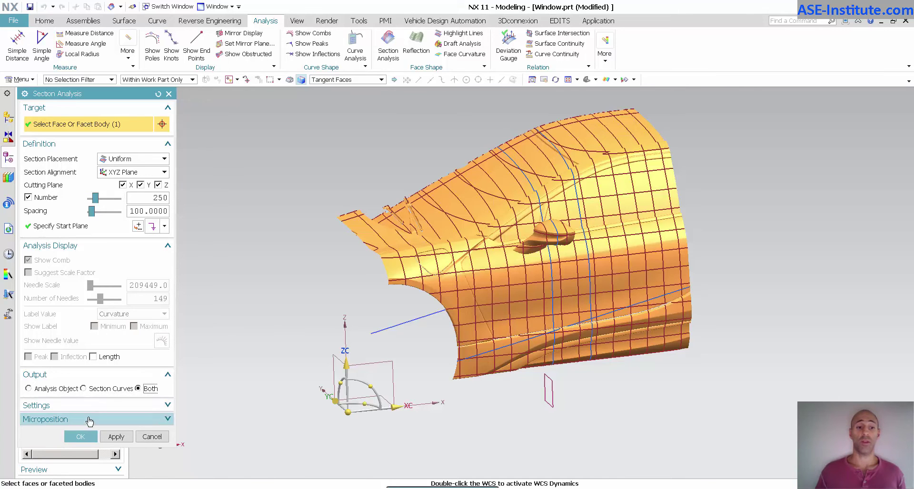
left_click(81, 437)
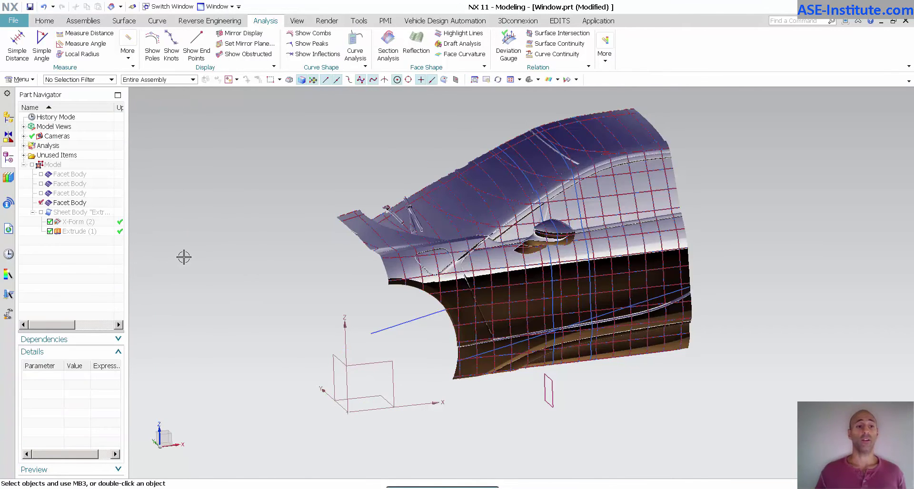
- Locate the new section analysis object among the part's analysis items and hide it, leaving the section curves displayed
left_click(24, 146)
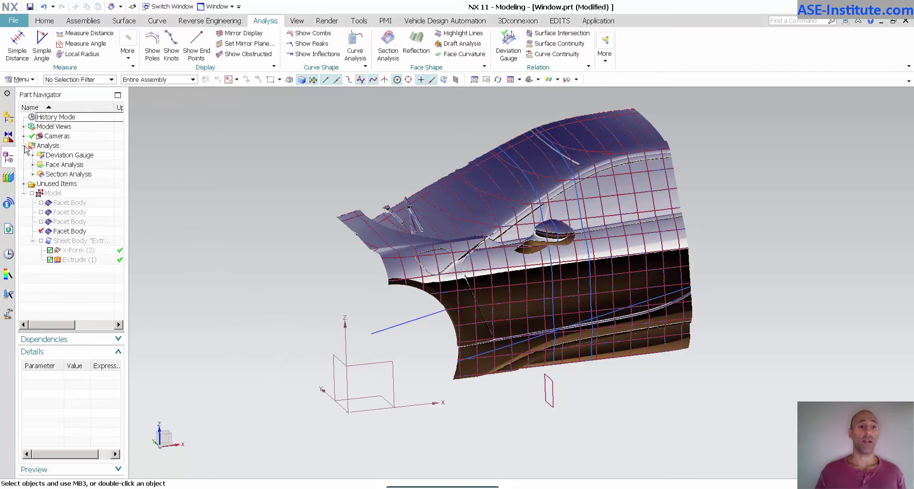
left_click(32, 174)
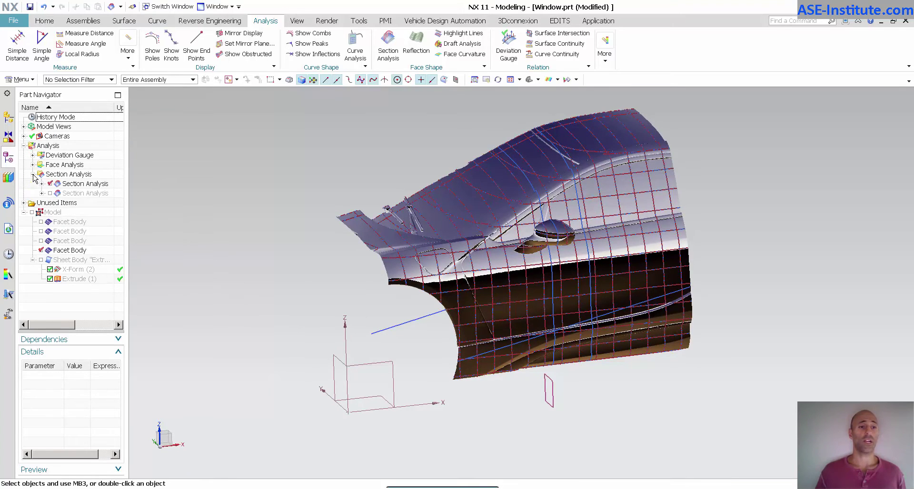
left_click(95, 186)
key("Escape")
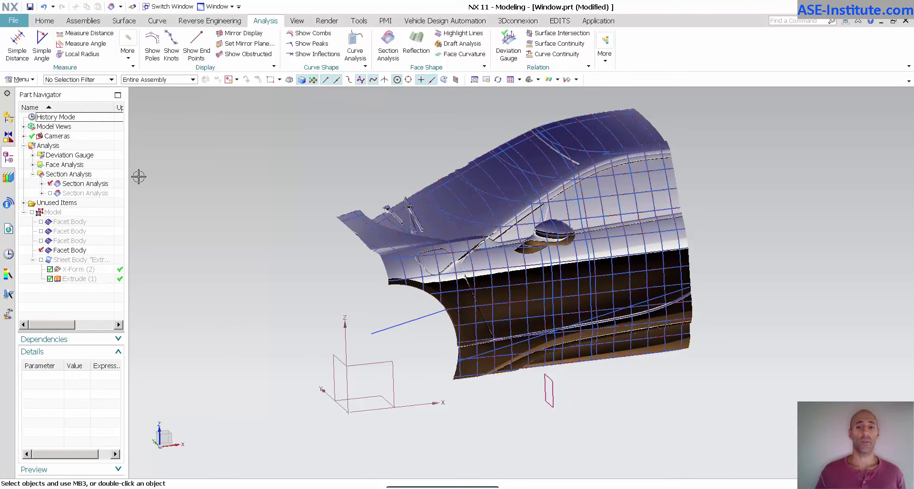
left_click(50, 184)
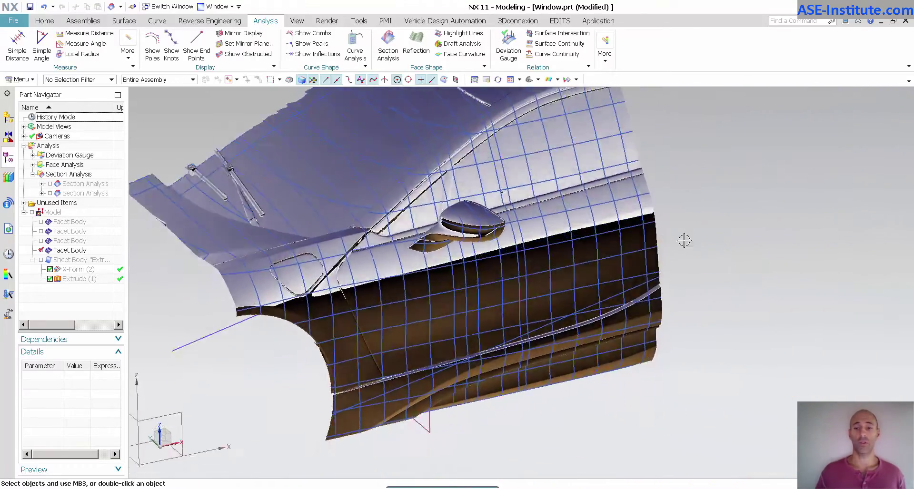
- Switch the rendering from face analysis to shaded and display the facet edges of the car body
right_click_drag(733, 214, 733, 205)
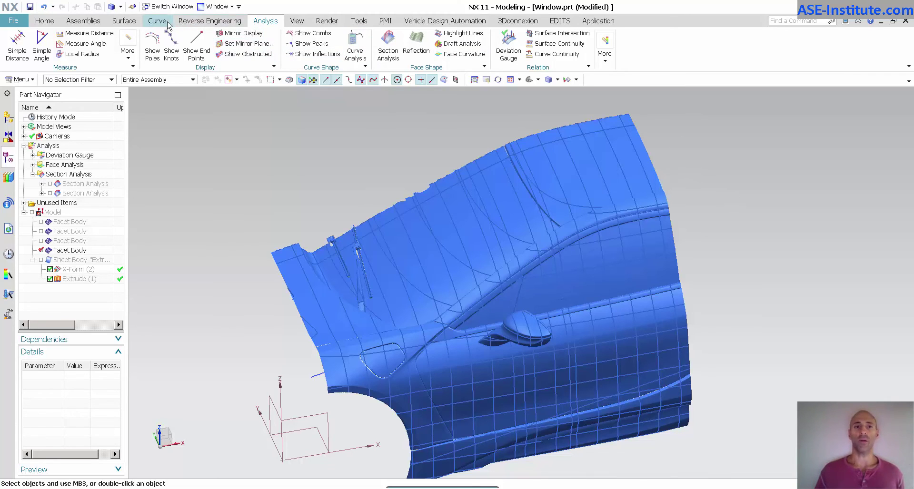
left_click(297, 21)
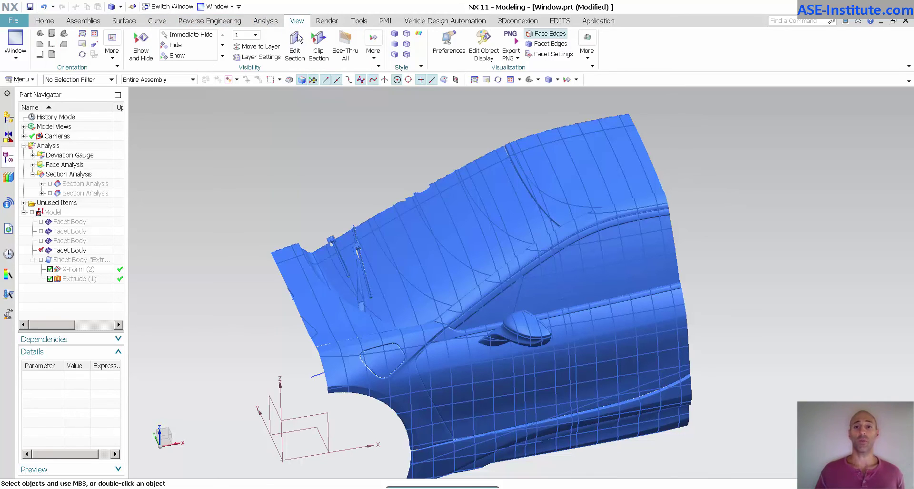
left_click(547, 45)
scroll(779, 173, "up", 5)
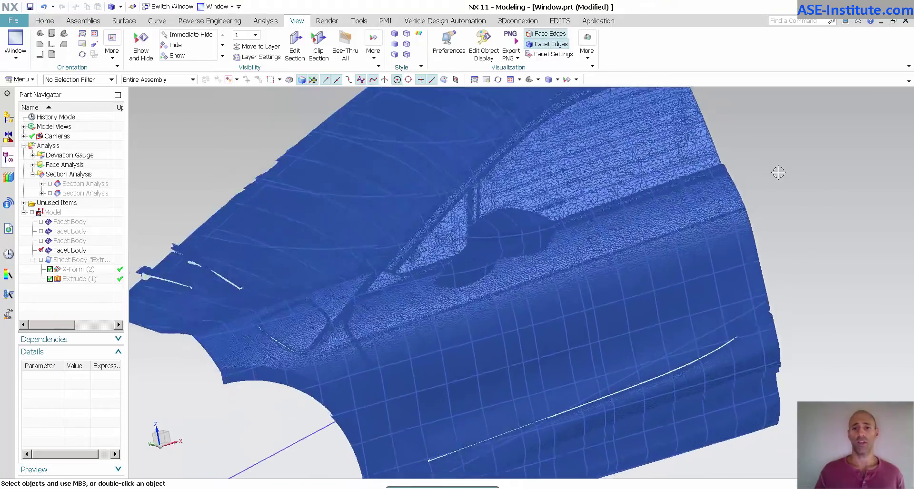
scroll(778, 173, "down", 3)
scroll(778, 173, "up", 3)
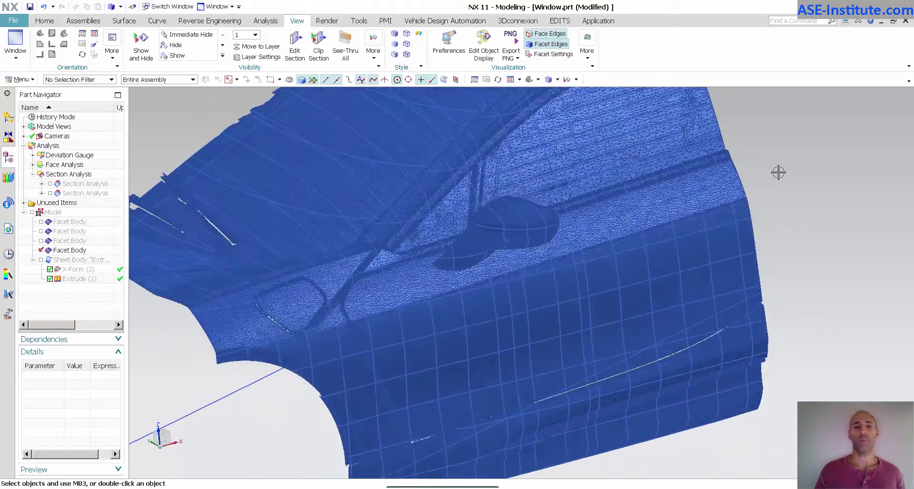